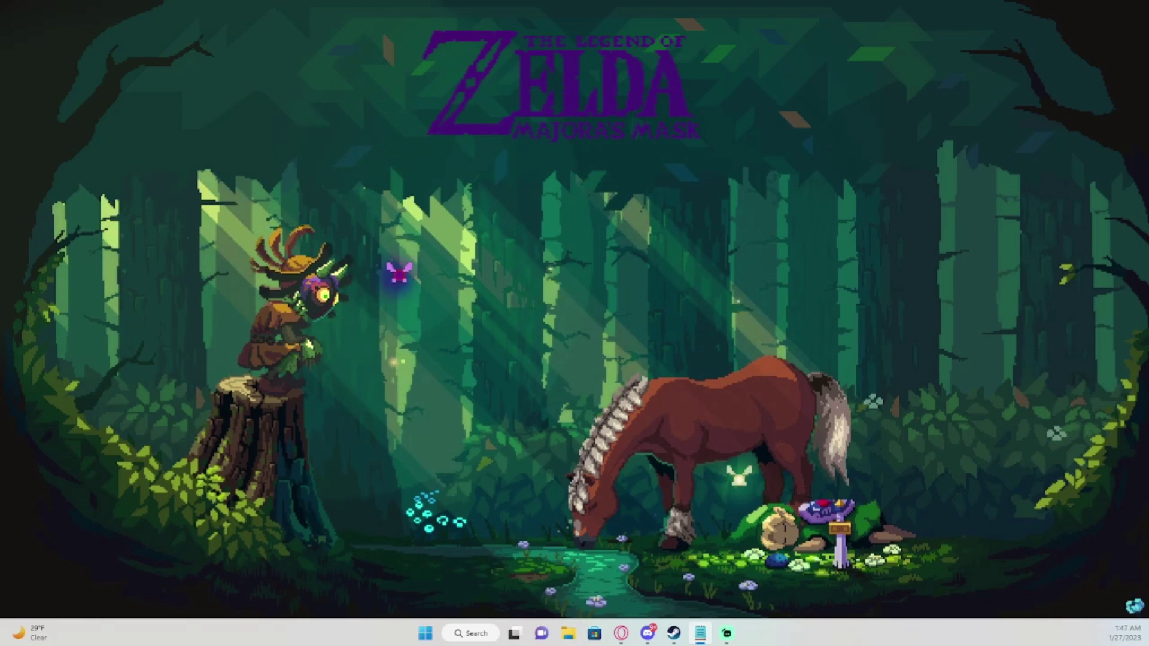
Save the Mido's House multiworld installer into the Downloads folder and bring up File Explorer.
click(621, 633)
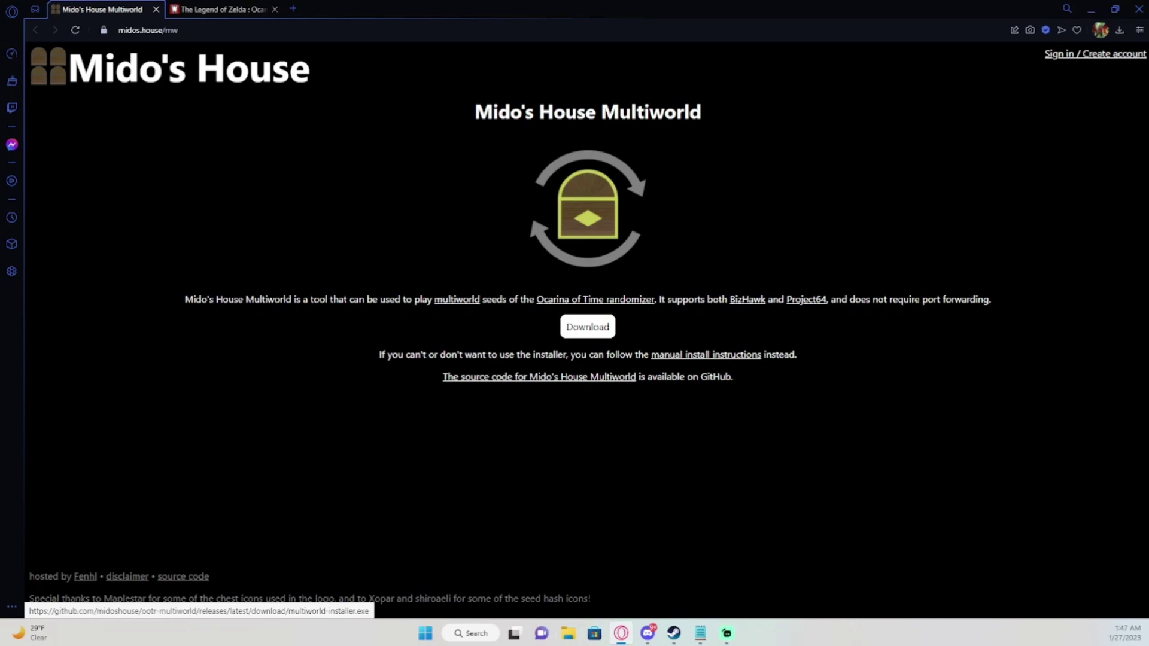
click(587, 327)
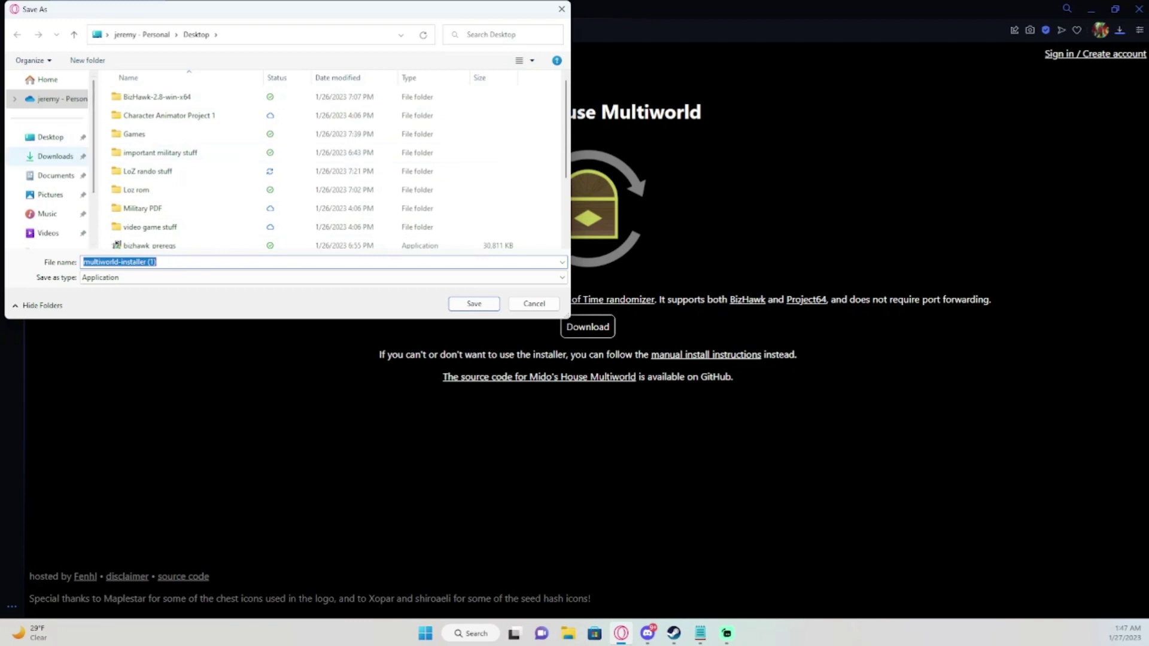
click(55, 156)
key(Return)
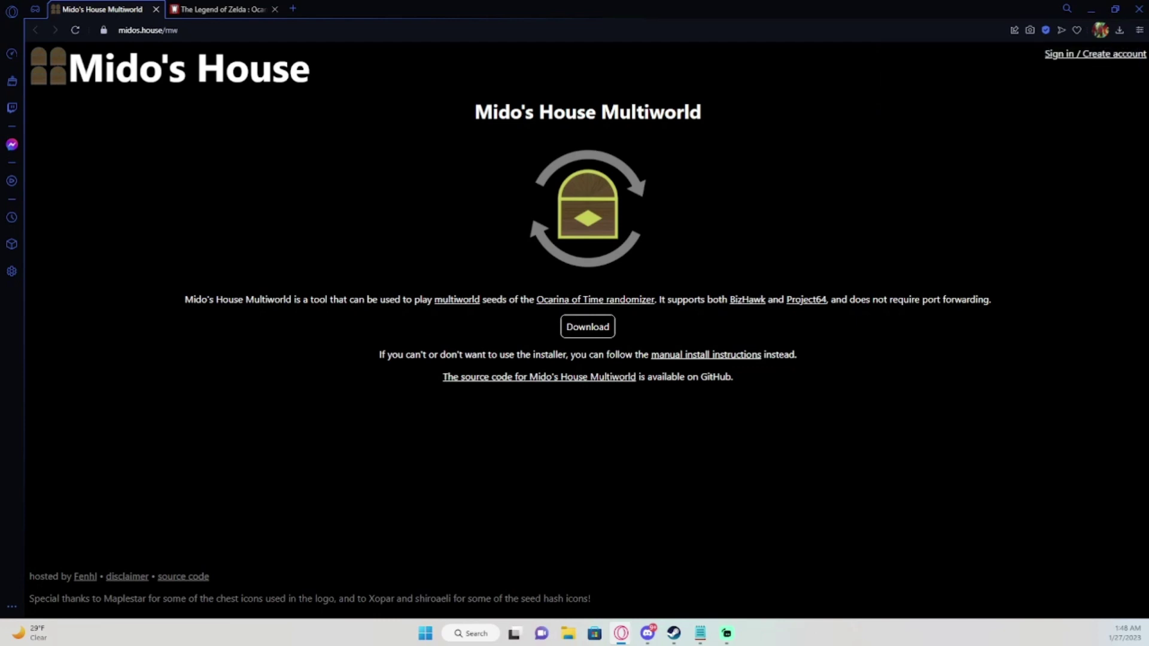
key(super+e)
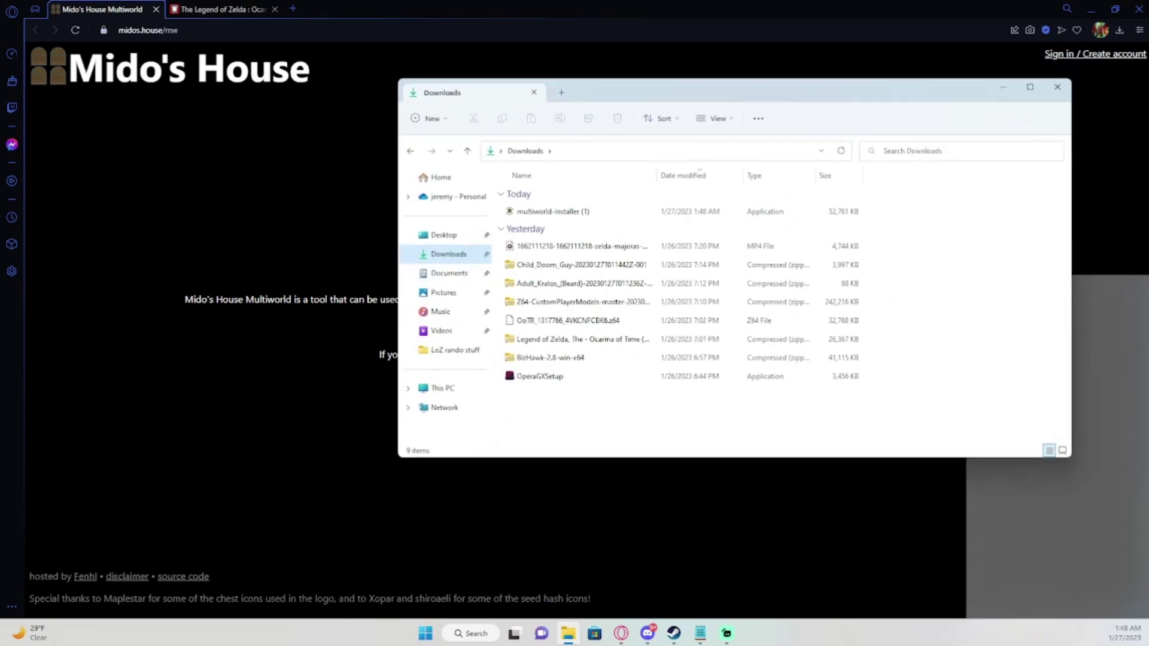
Launch multiworld-installer (1) from Downloads, getting past the SmartScreen warning with Run anyway.
click(552, 211)
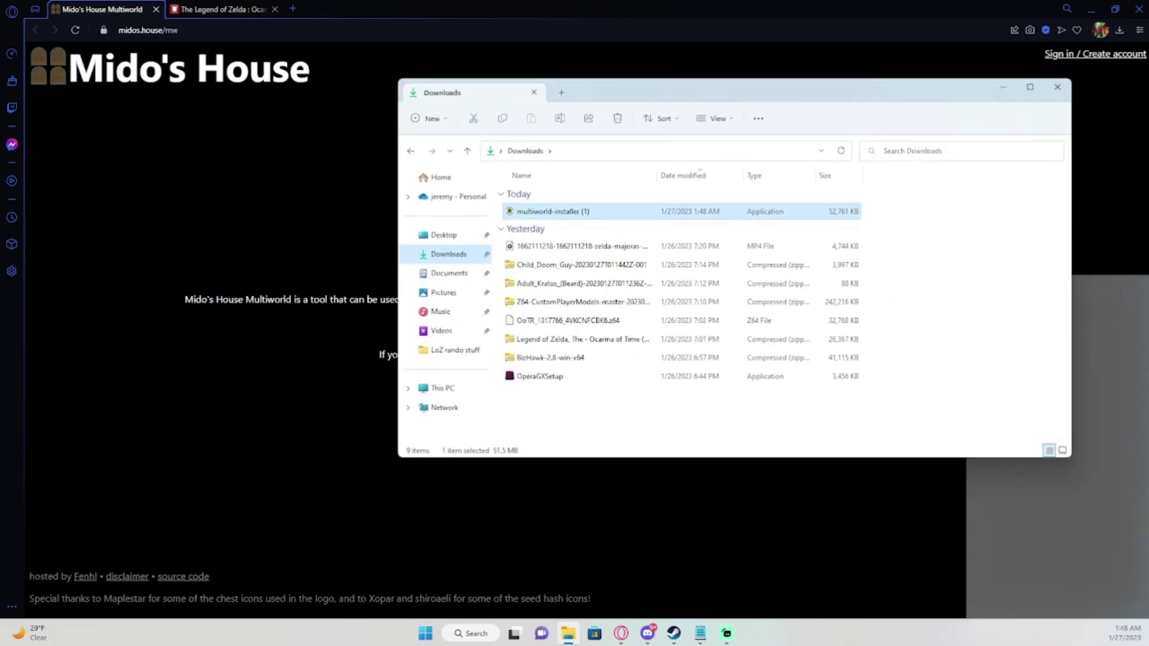
key(Return)
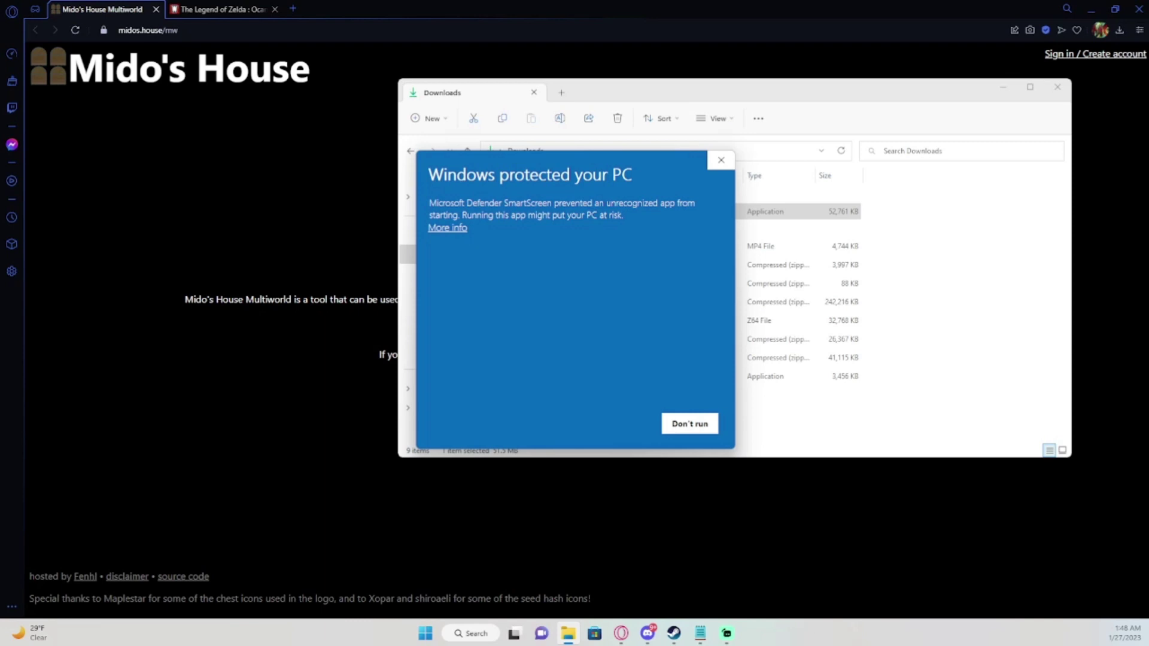
key(Tab)
key(Return)
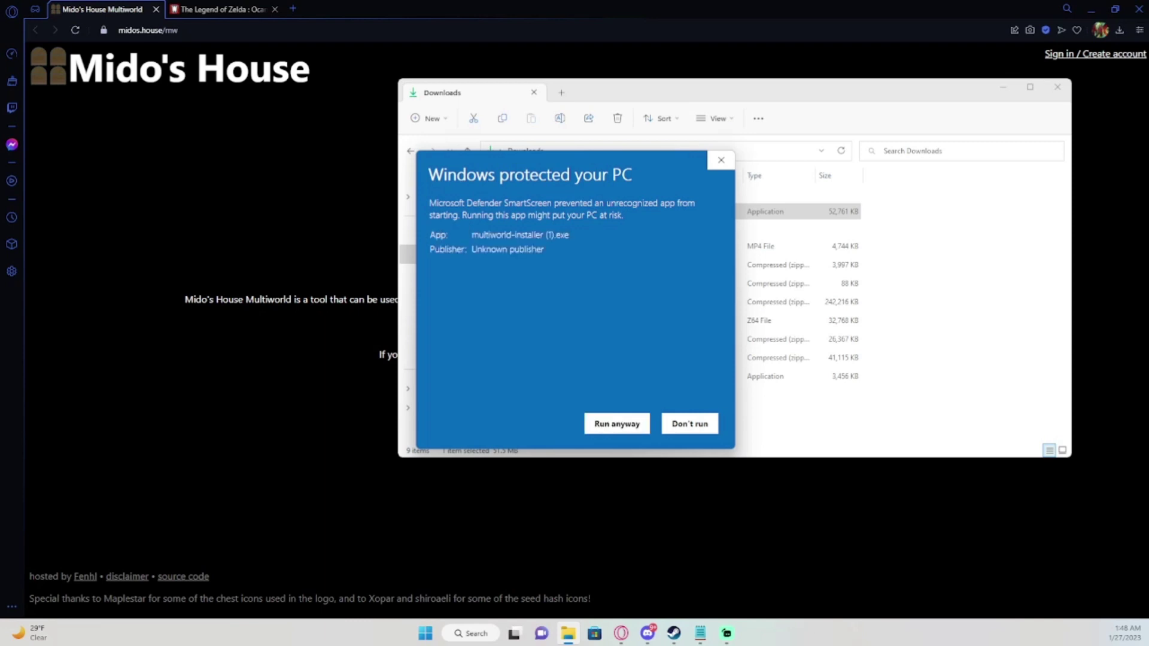
key(Tab)
key(Return)
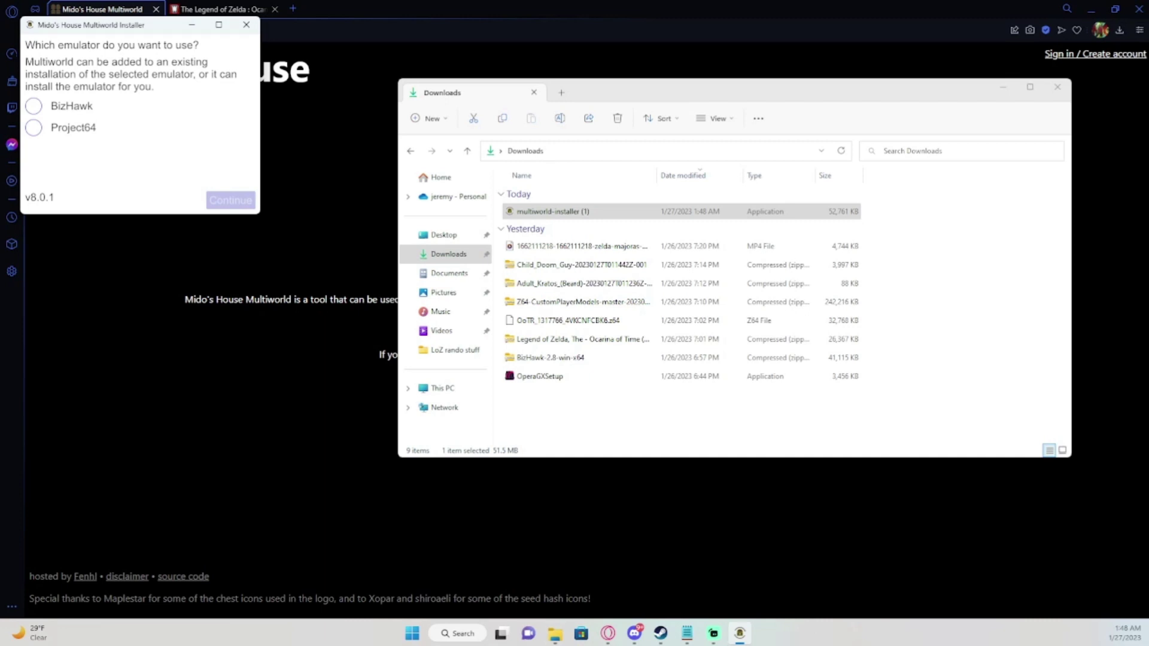
Pick BizHawk as the emulator in the Multiworld Installer and continue to the install location.
click(555, 633)
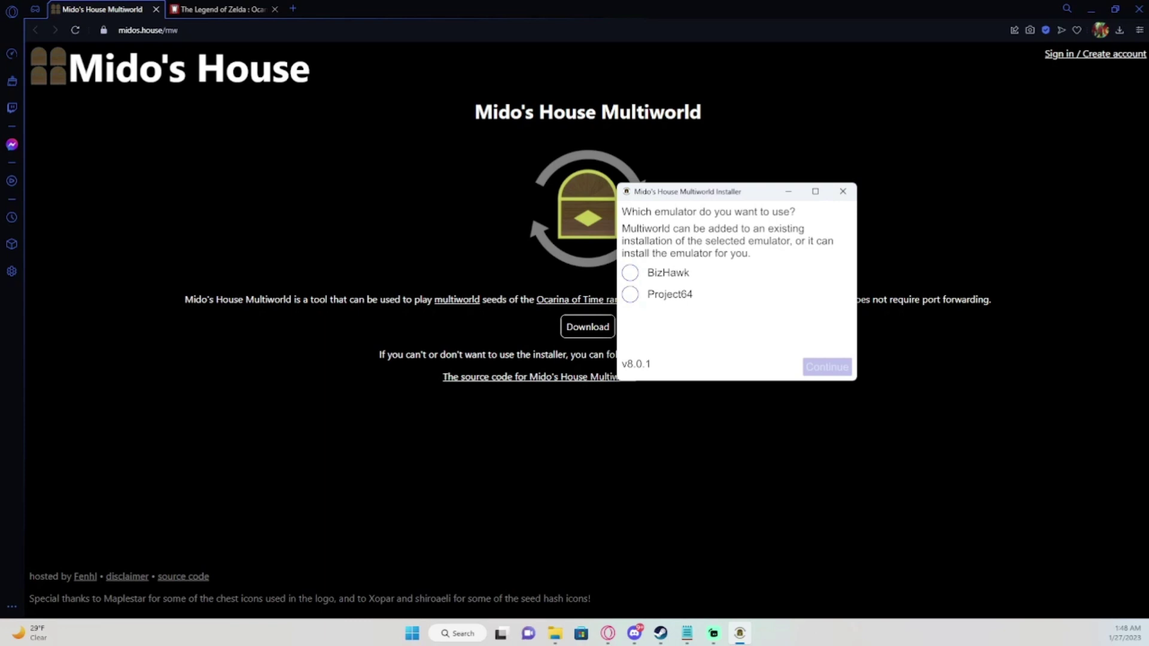
drag(748, 191, 682, 190)
click(563, 270)
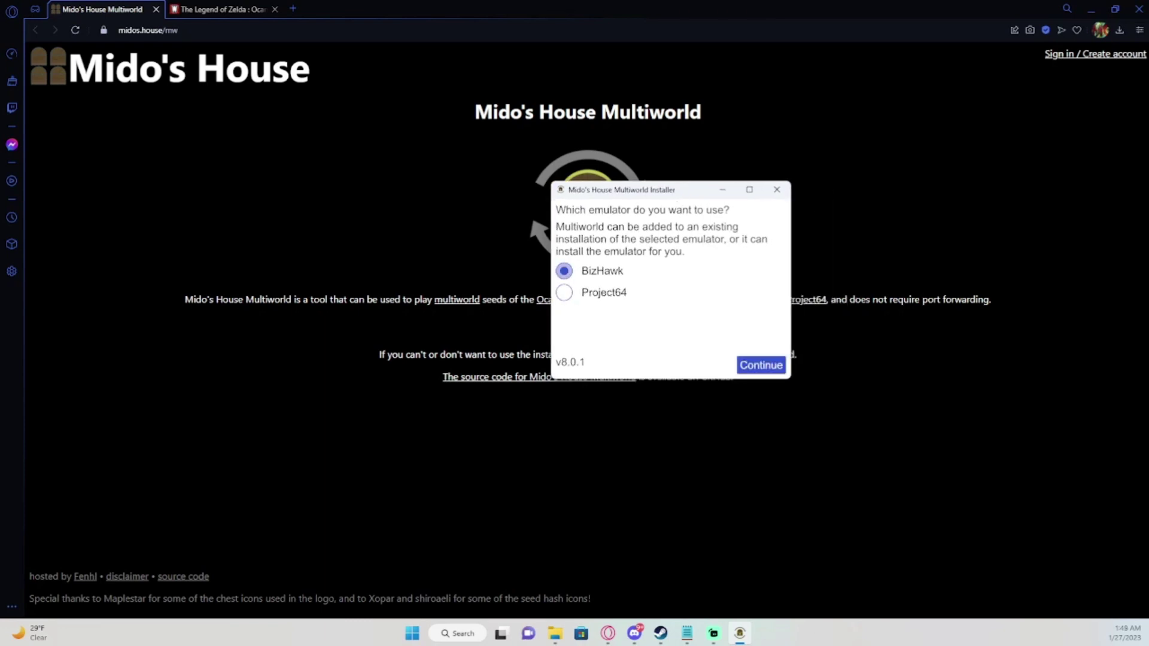
click(760, 365)
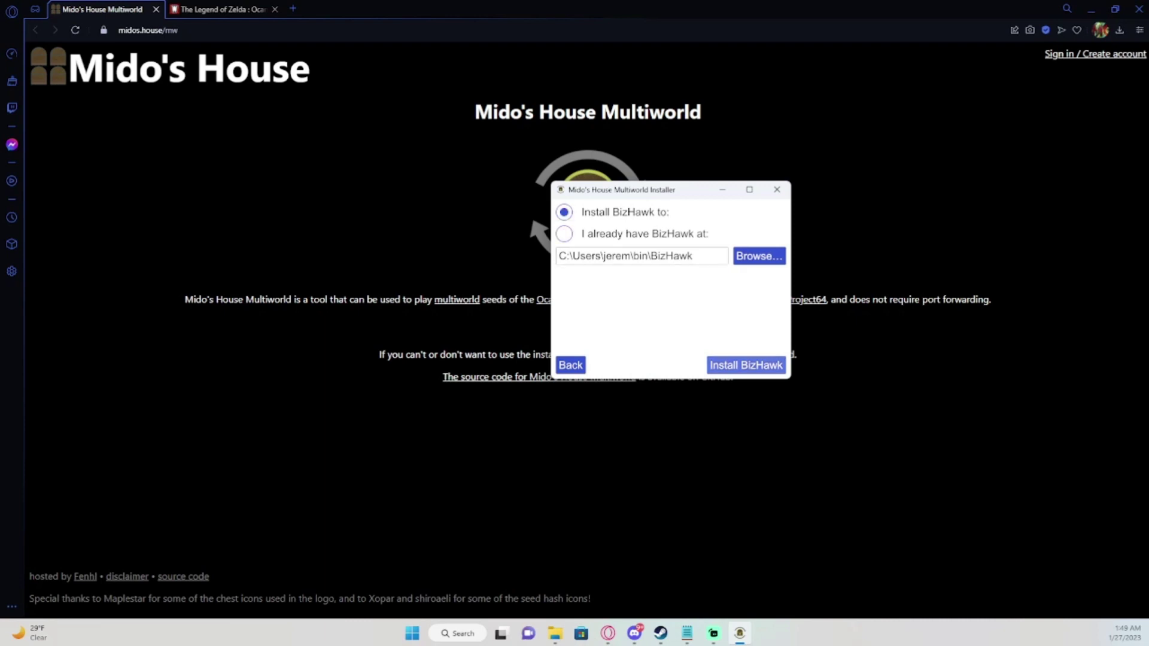
Install BizHawk with its prerequisites, then finish the installer with BizHawk set to launch.
click(745, 365)
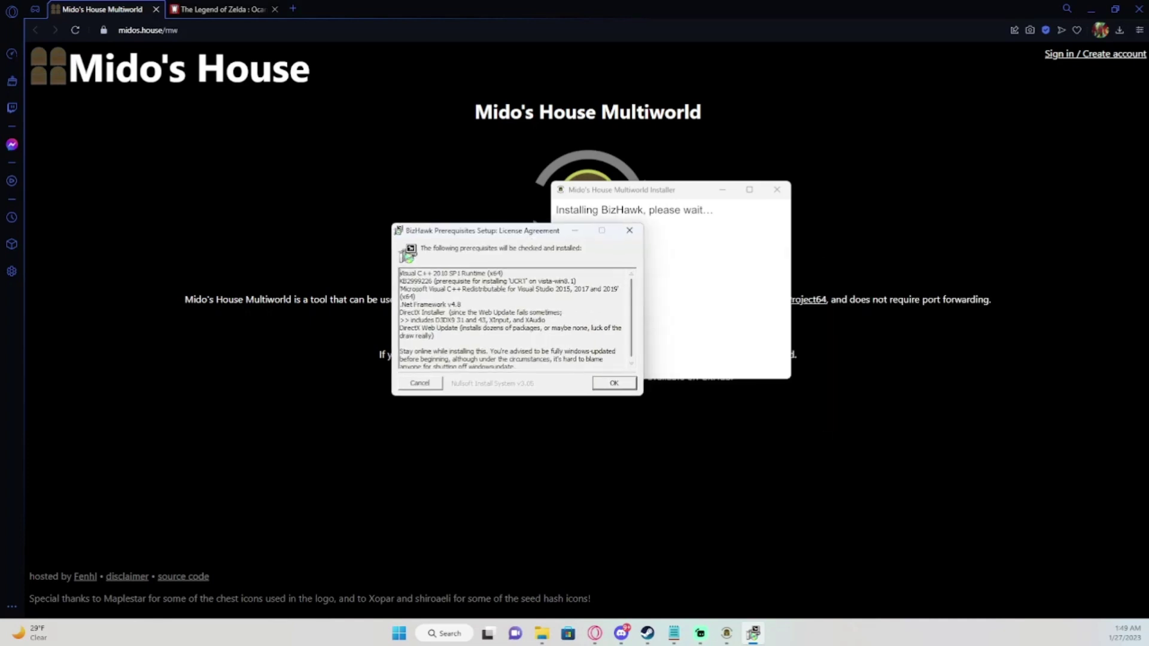
key(Return)
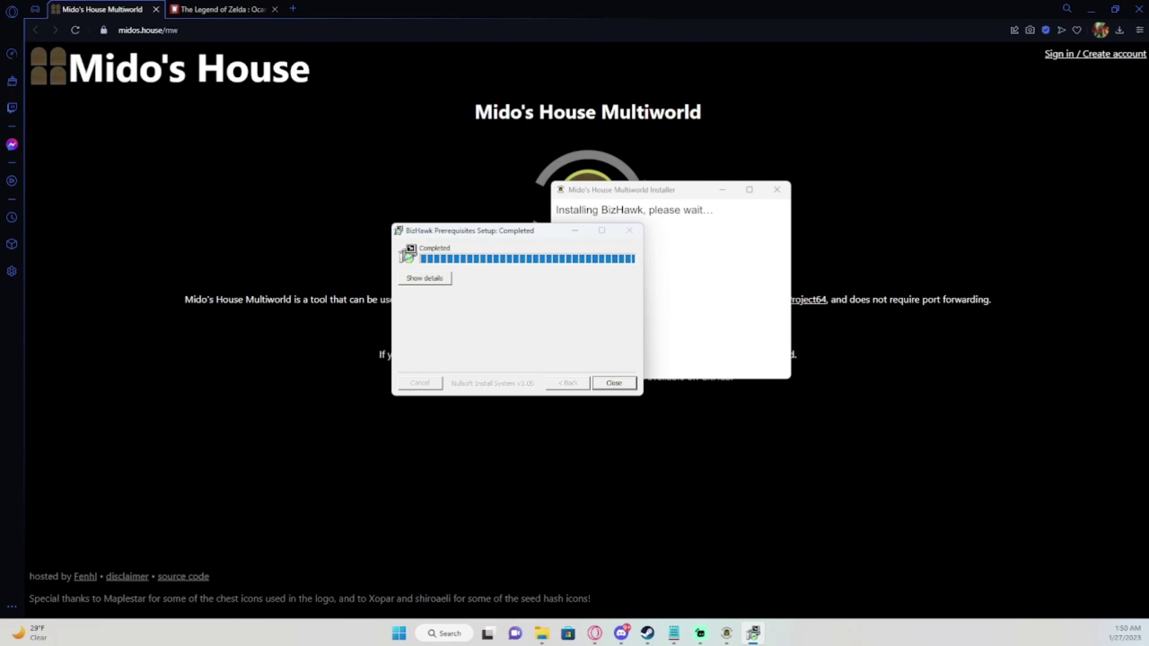
key(Return)
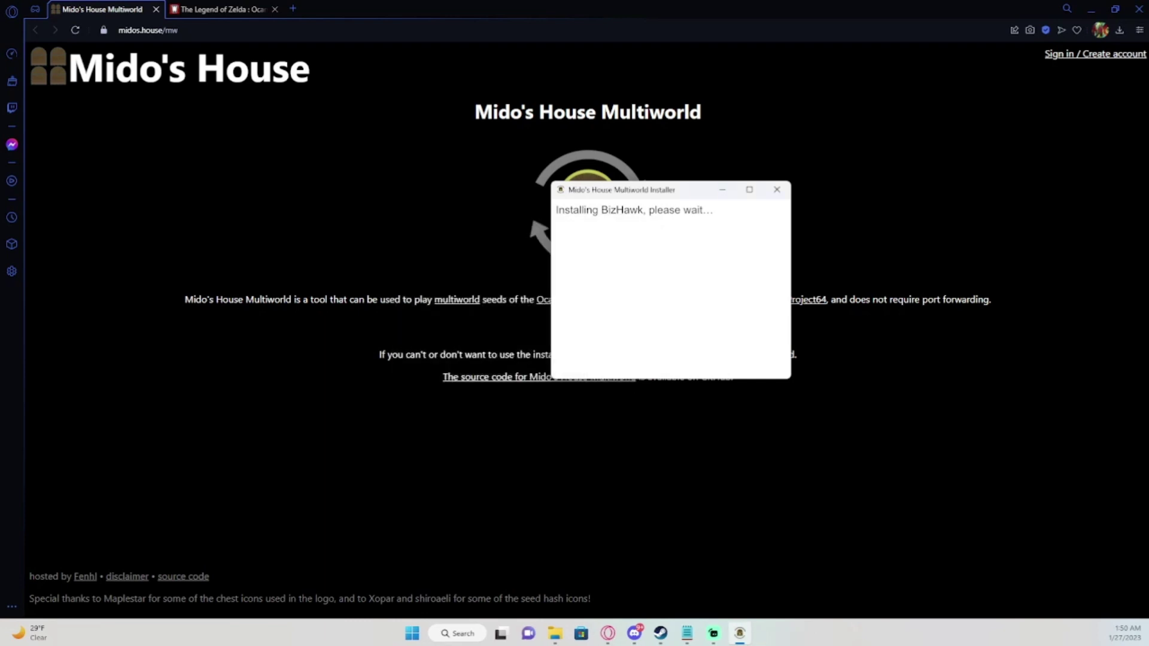
drag(700, 196, 511, 133)
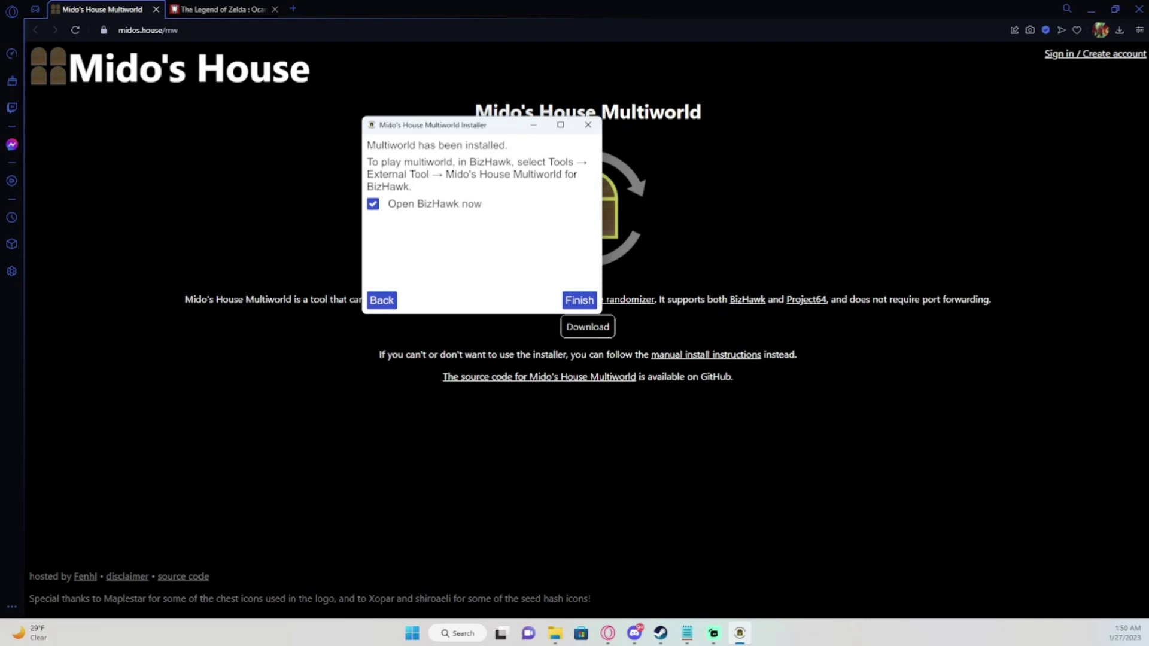
key(Return)
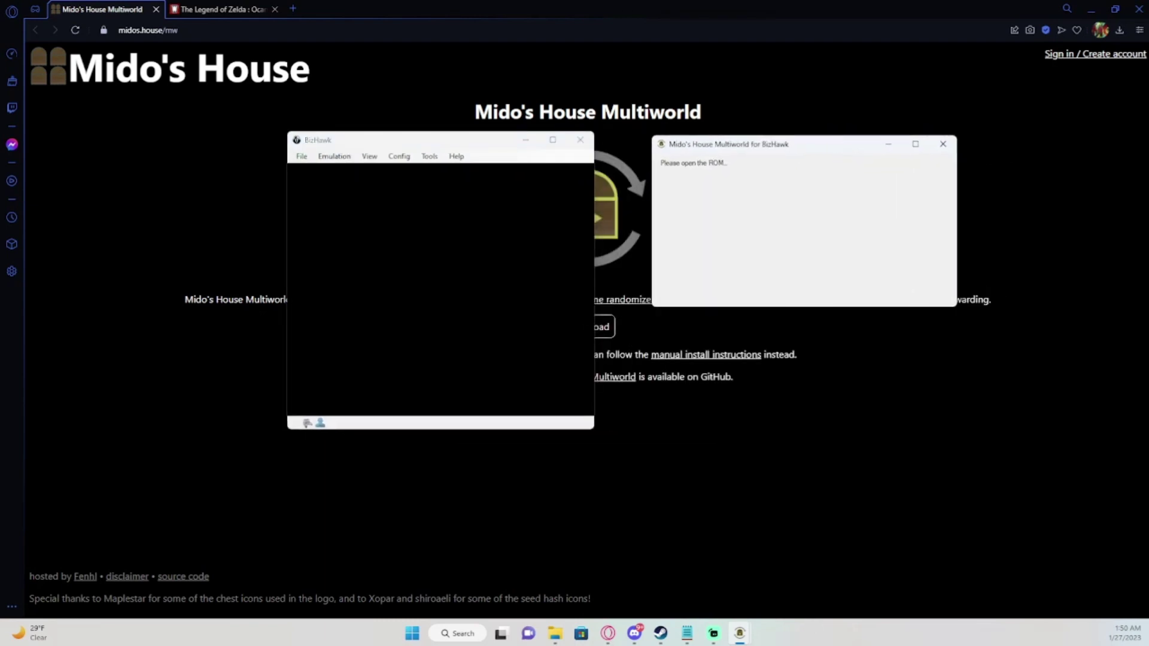
Close BizHawk and the Multiworld for BizHawk window, returning to the Mido's House page.
drag(386, 141, 365, 124)
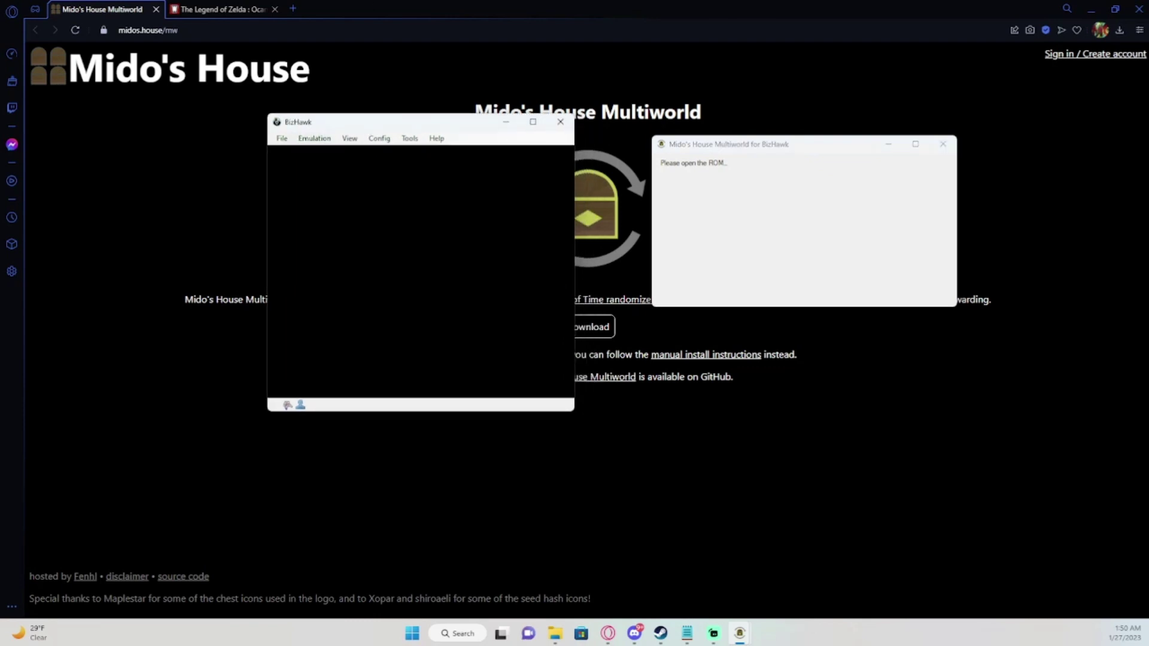
click(282, 138)
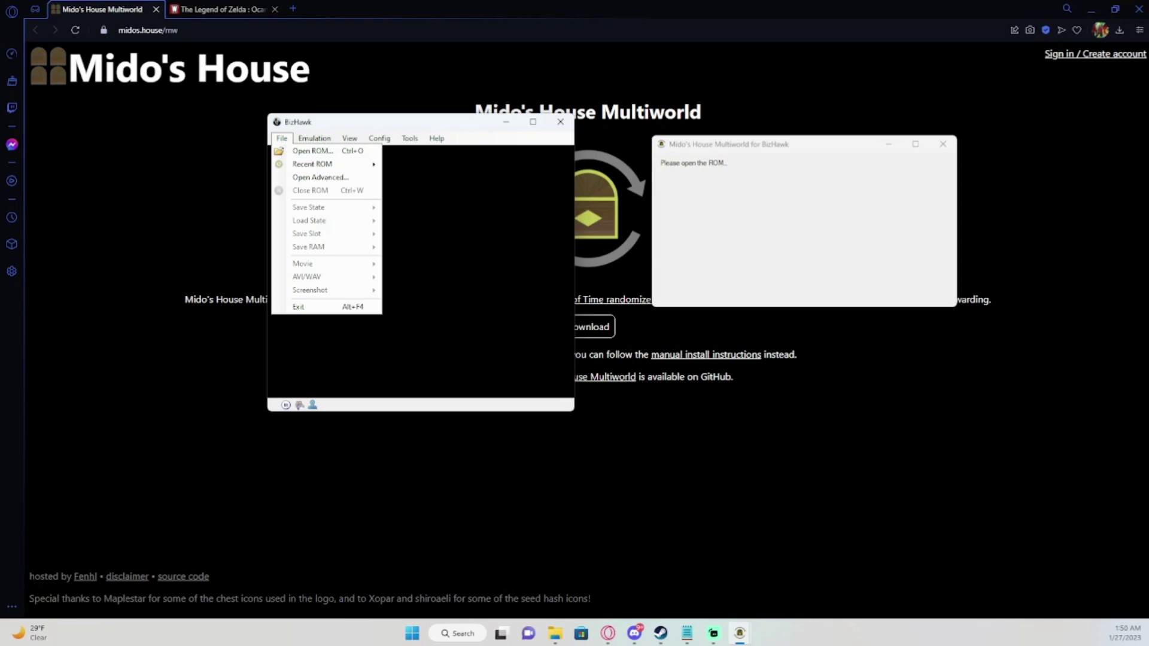
key(Escape)
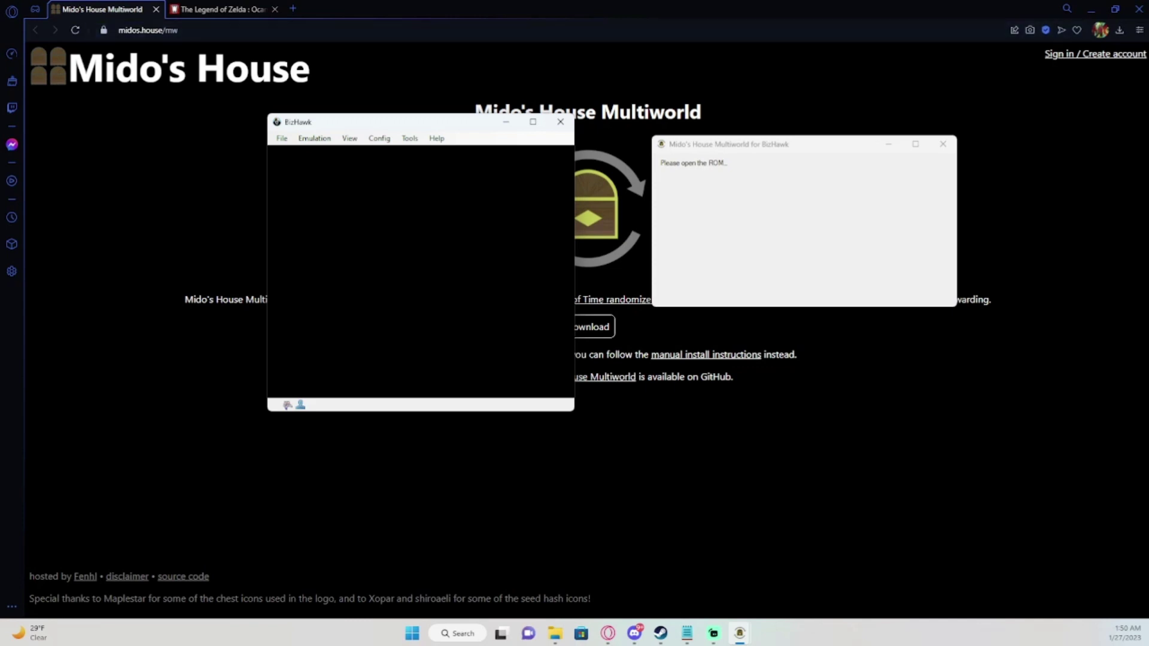
key(alt+Tab)
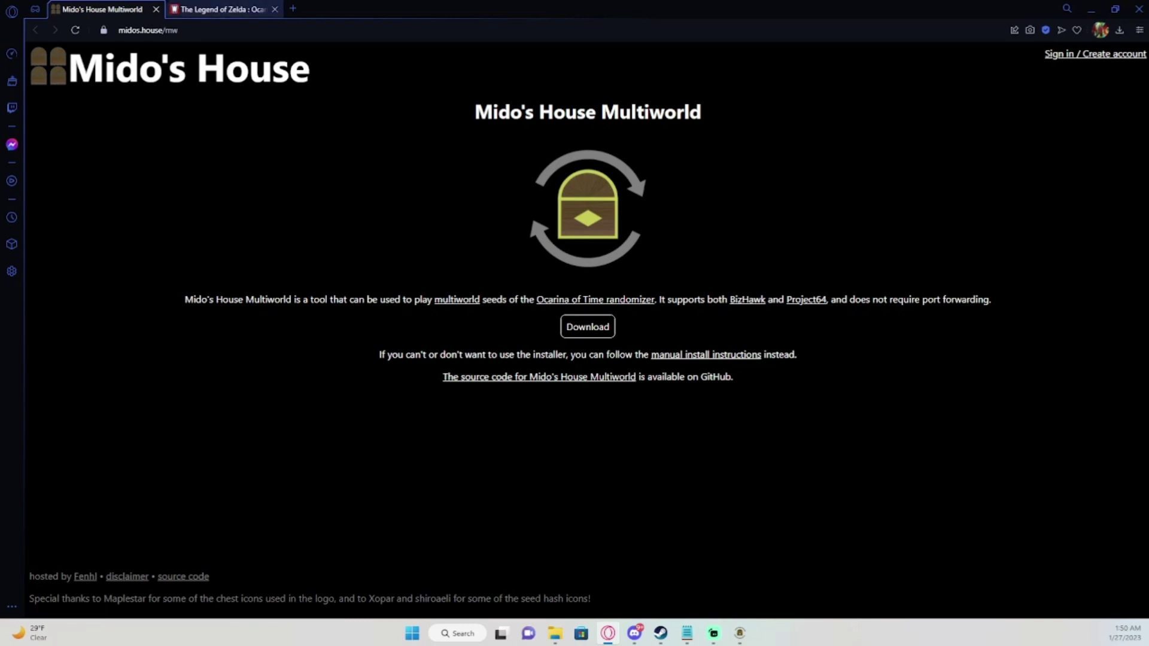
Download the Legend of Zelda - Ocarina of Time (USA) ROM zip from WowROMs.
click(222, 9)
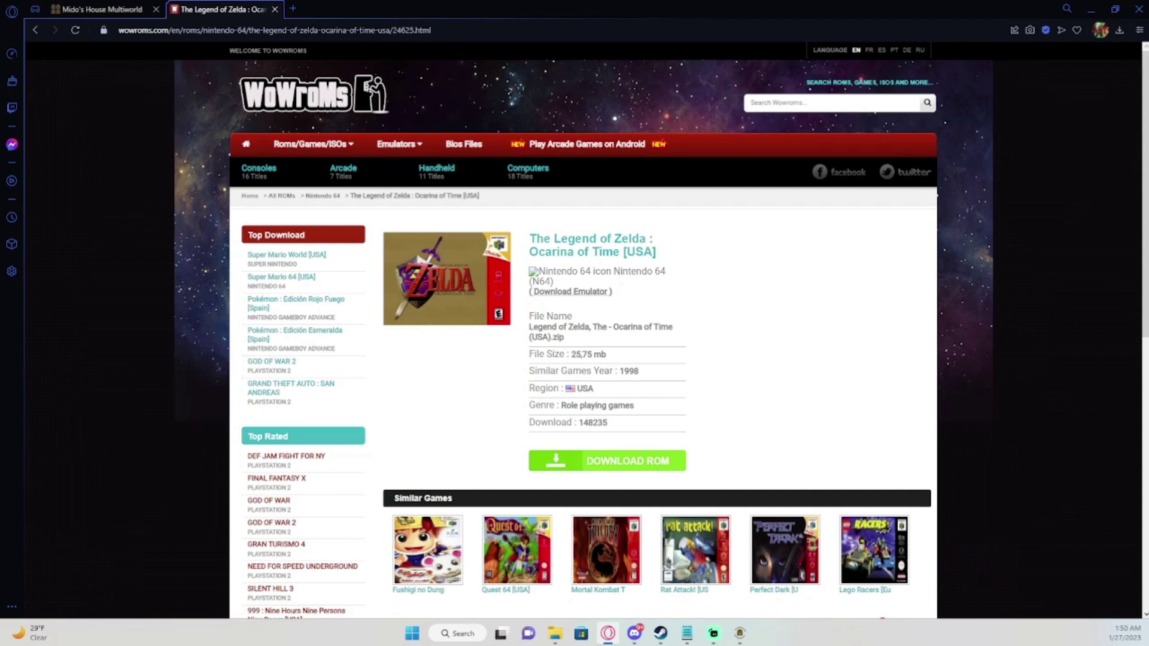
click(607, 461)
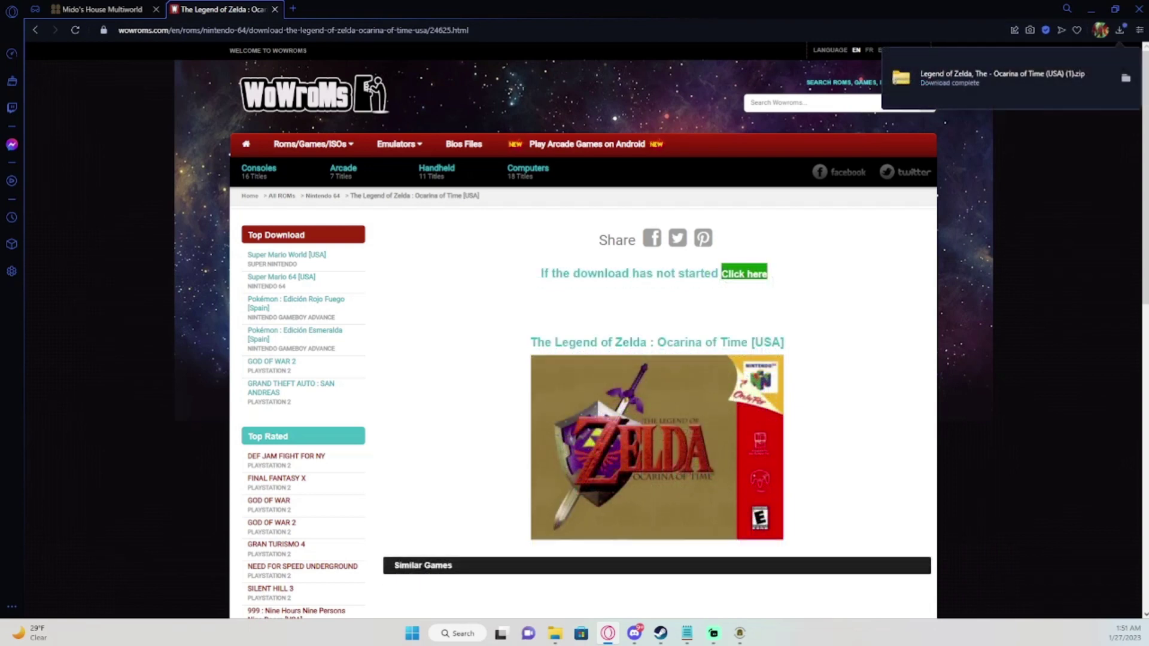
Open the downloaded zip, copy its 32,768 KB N64 ROM file, and close the Explorer window.
click(993, 78)
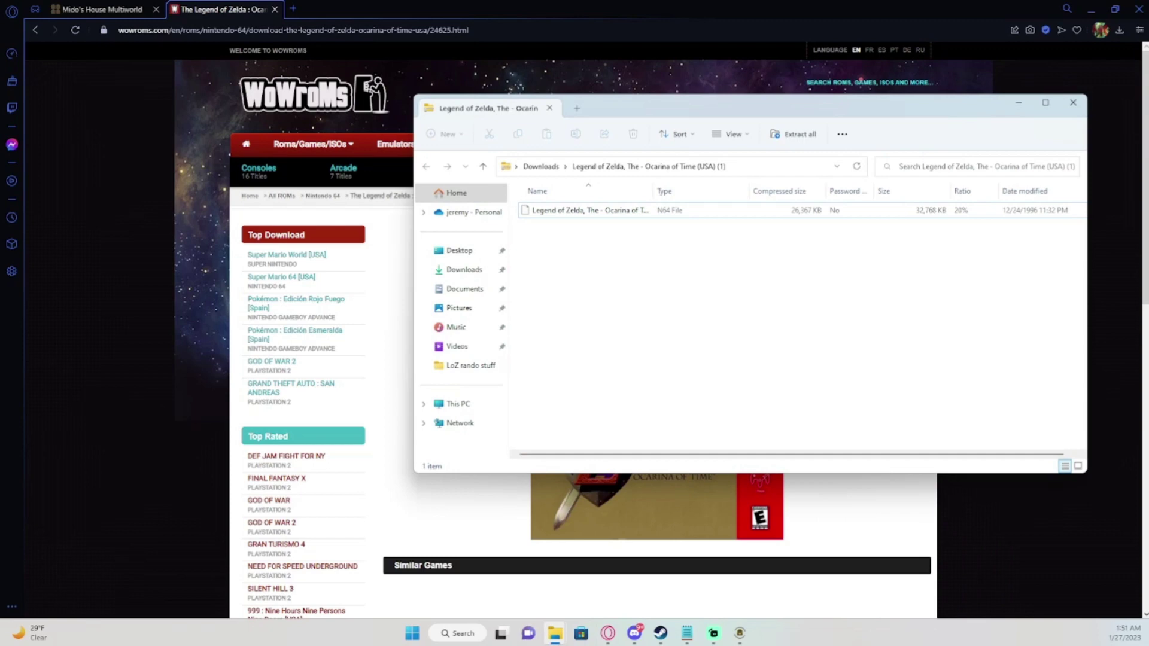
click(587, 210)
drag(586, 210, 619, 190)
right_click(618, 213)
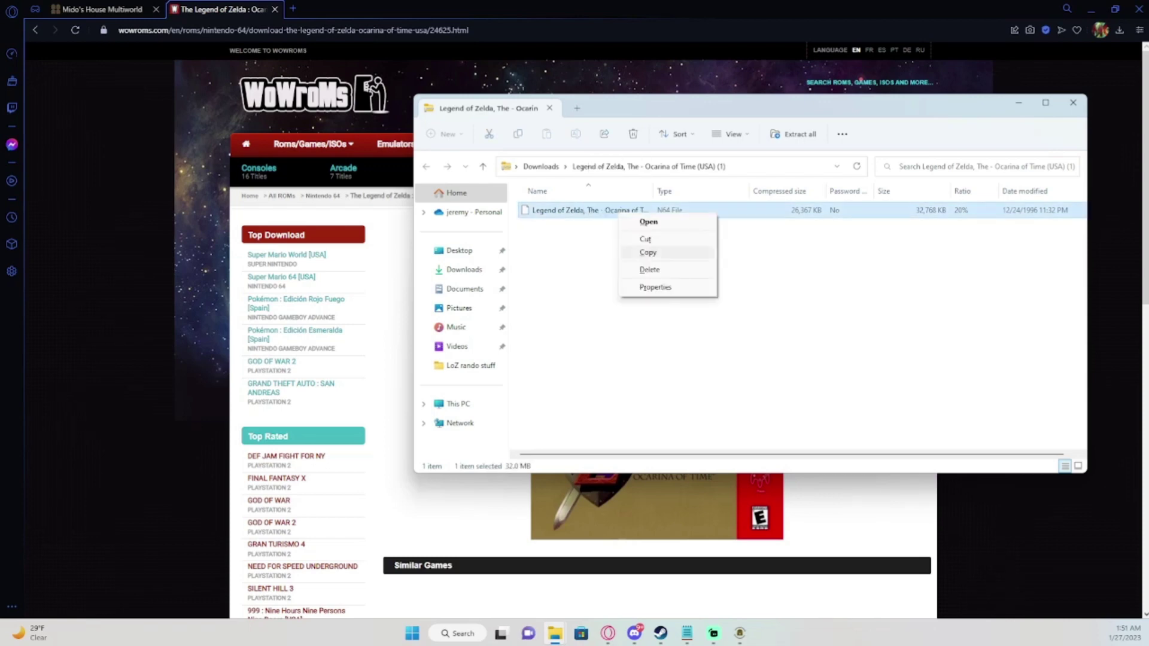
click(648, 252)
click(1073, 102)
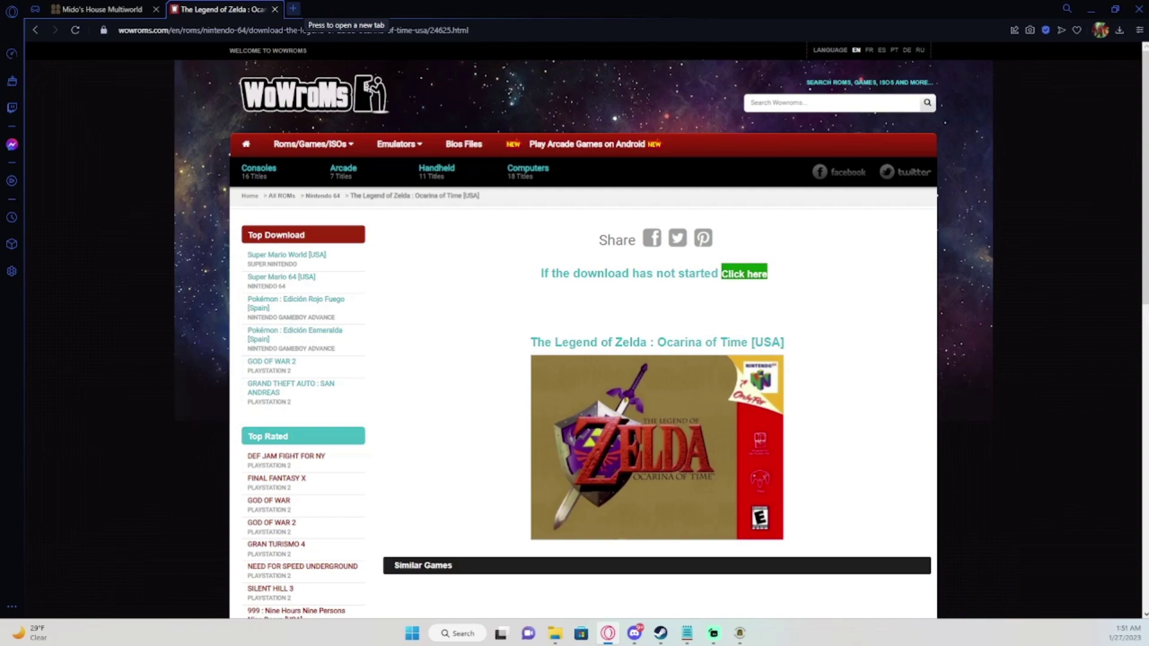
Go to ootrandomizer.com in a new tab and expand the Play Now versions menu.
click(293, 8)
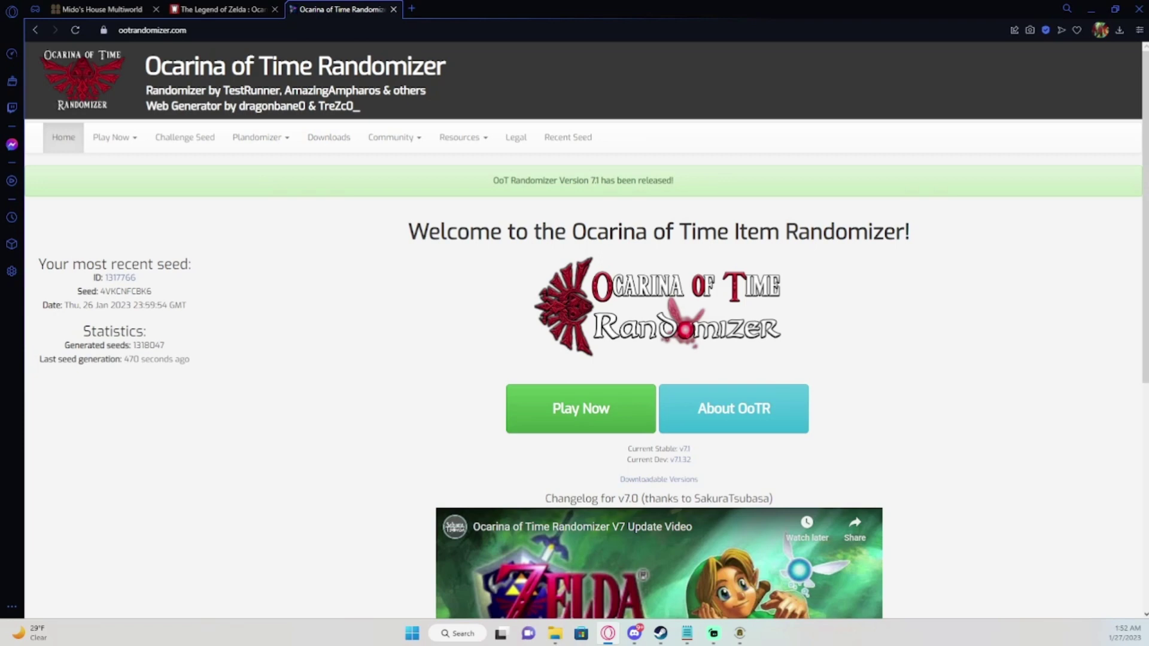
click(114, 137)
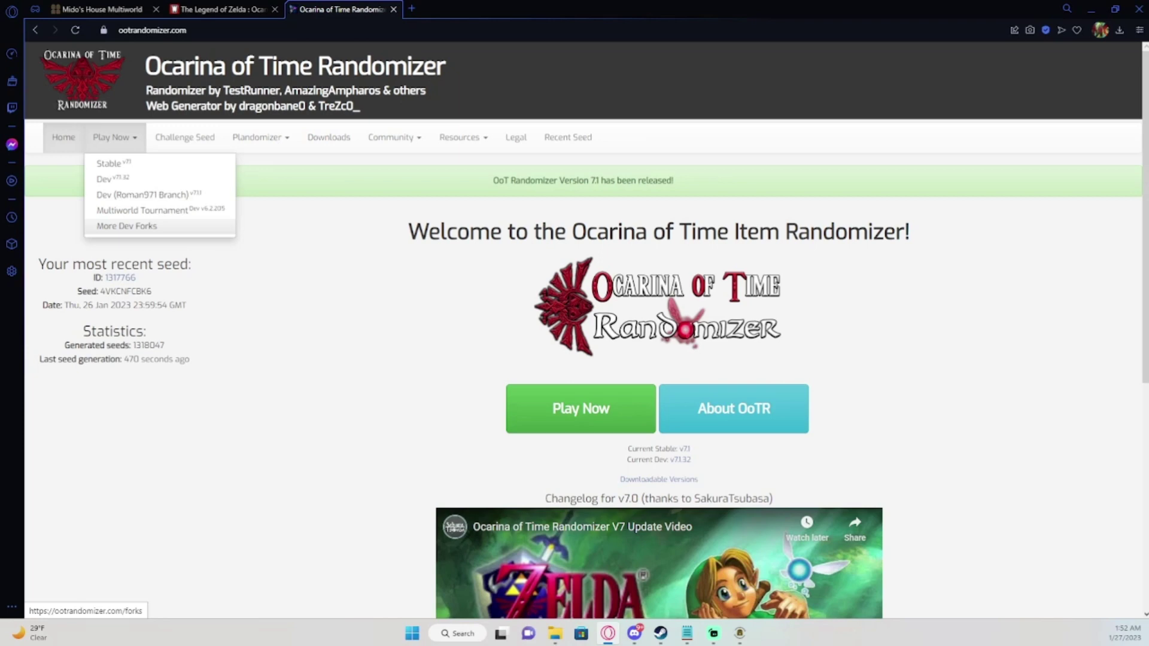
Browse the OoTR Development Forks list, then open the stable v7.1 generator from Play Now.
click(126, 225)
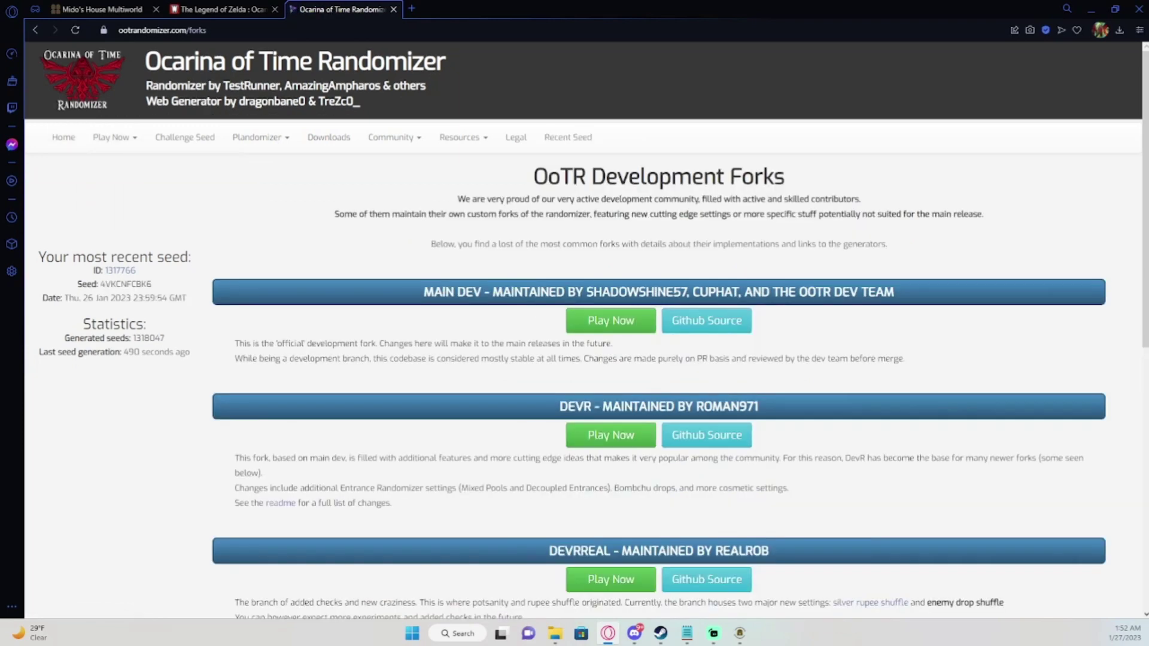
scroll(586, 329, down, 2)
scroll(870, 362, down, 2)
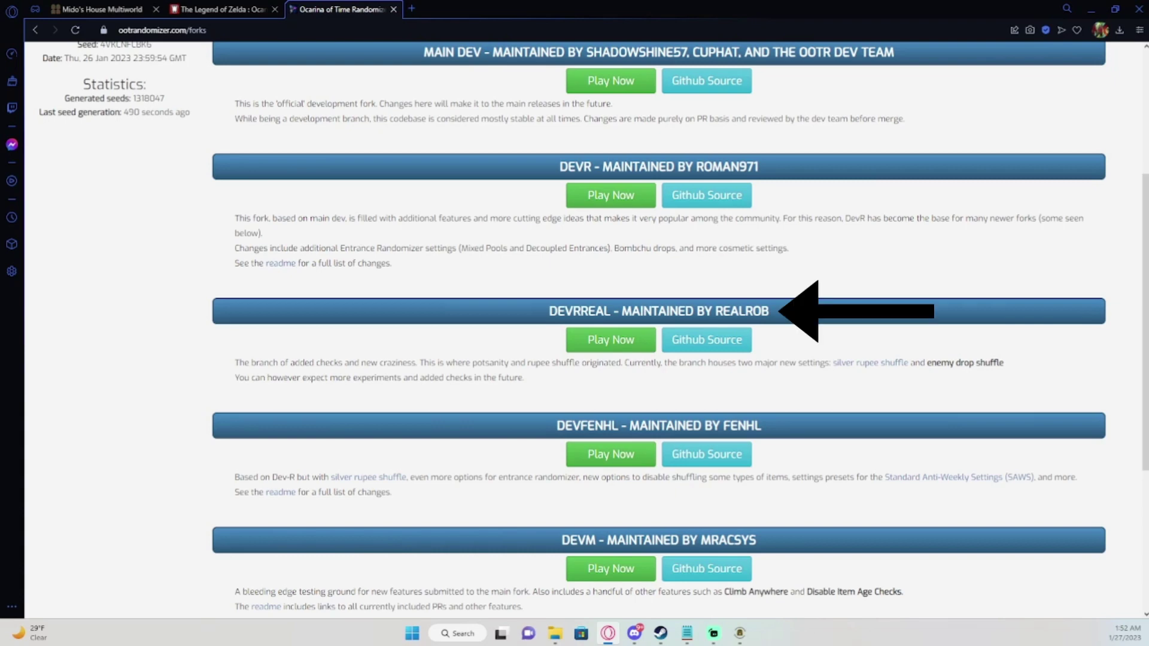
scroll(658, 330, down, 1)
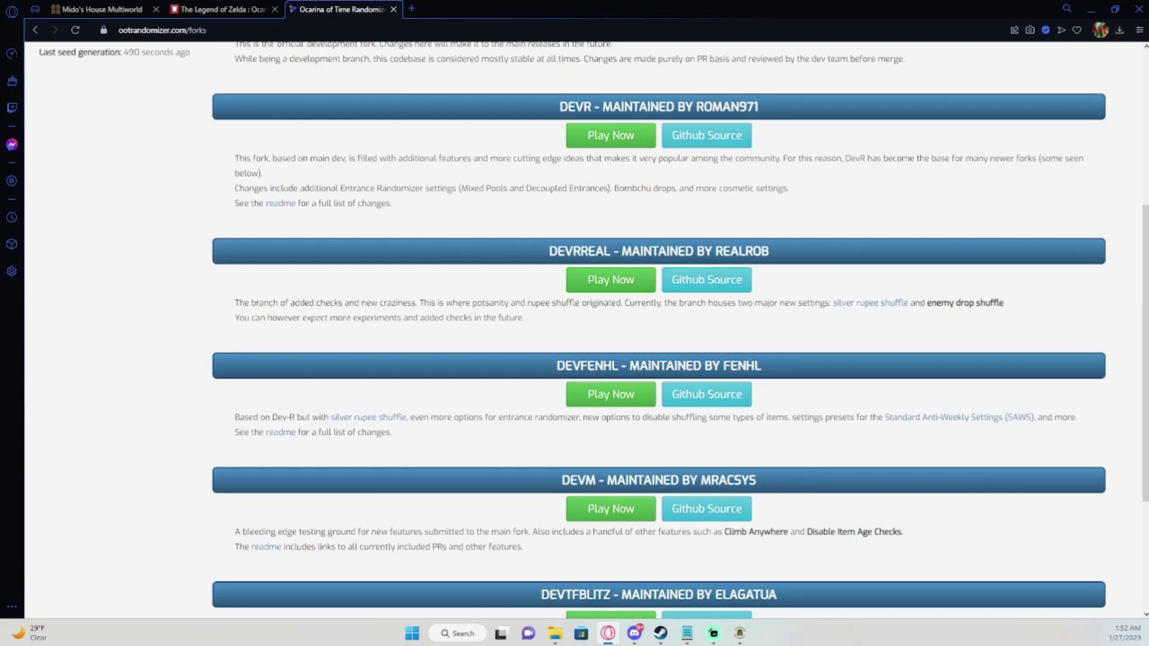
scroll(658, 331, down, 1)
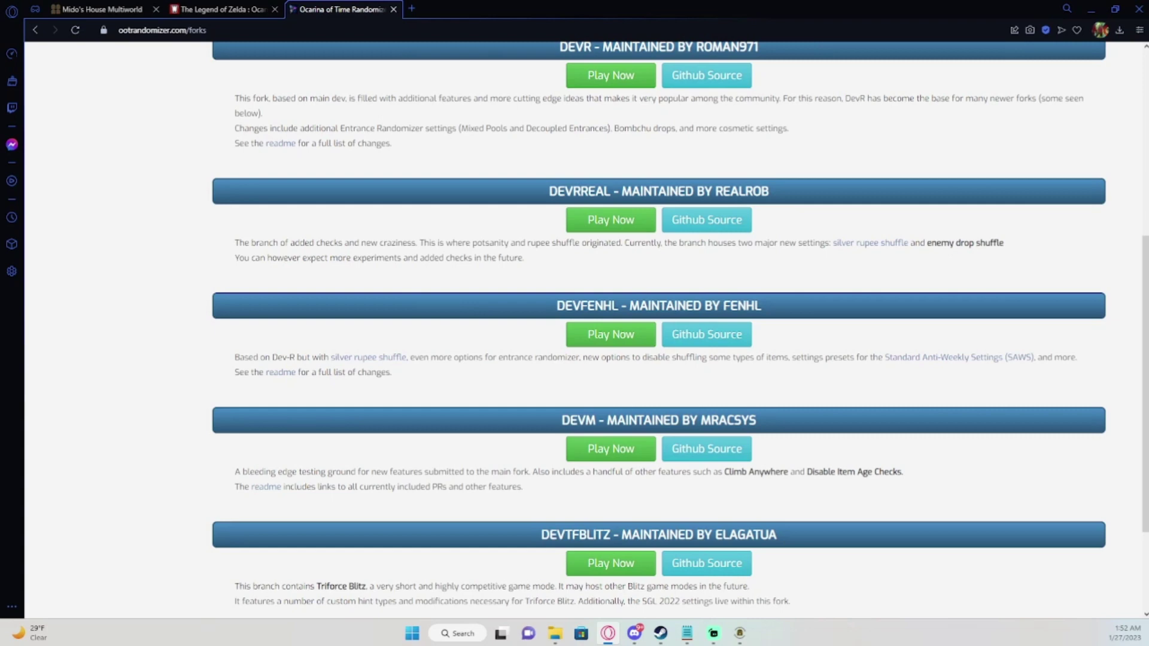
scroll(680, 322, down, 1)
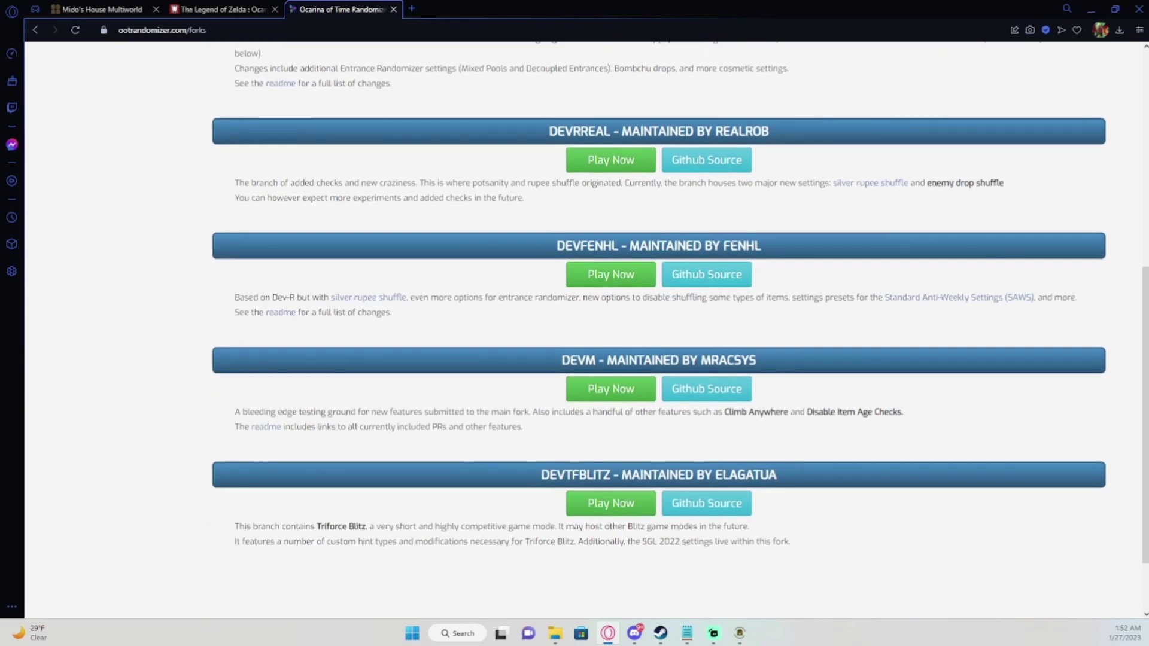
scroll(658, 329, up, 2)
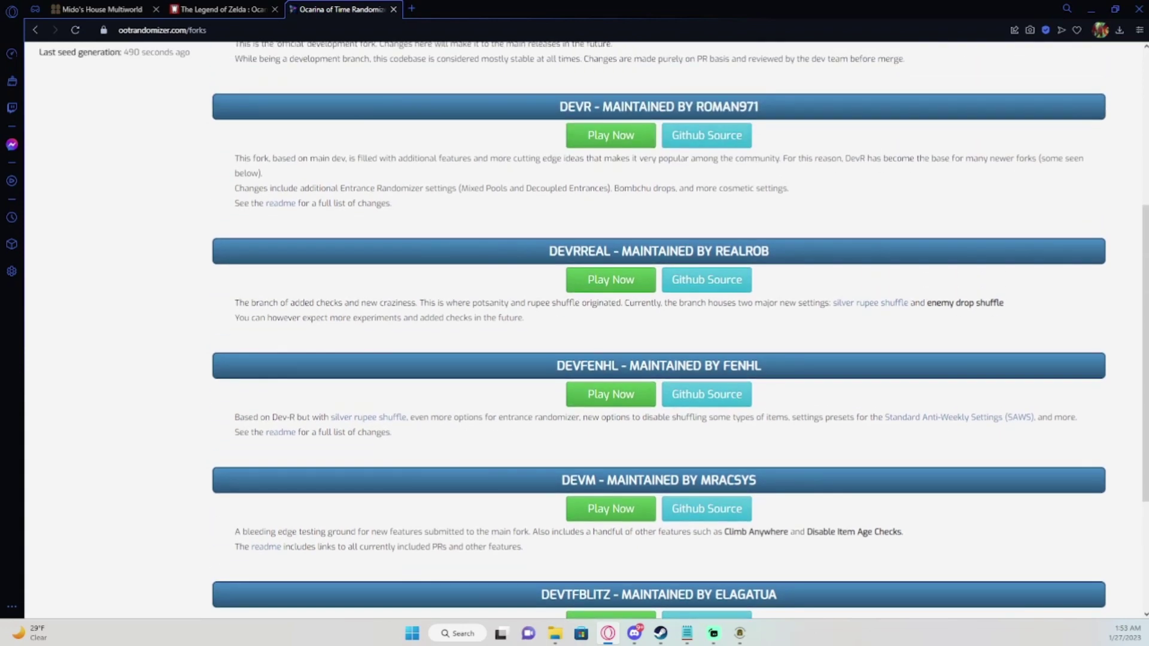
scroll(586, 329, up, 5)
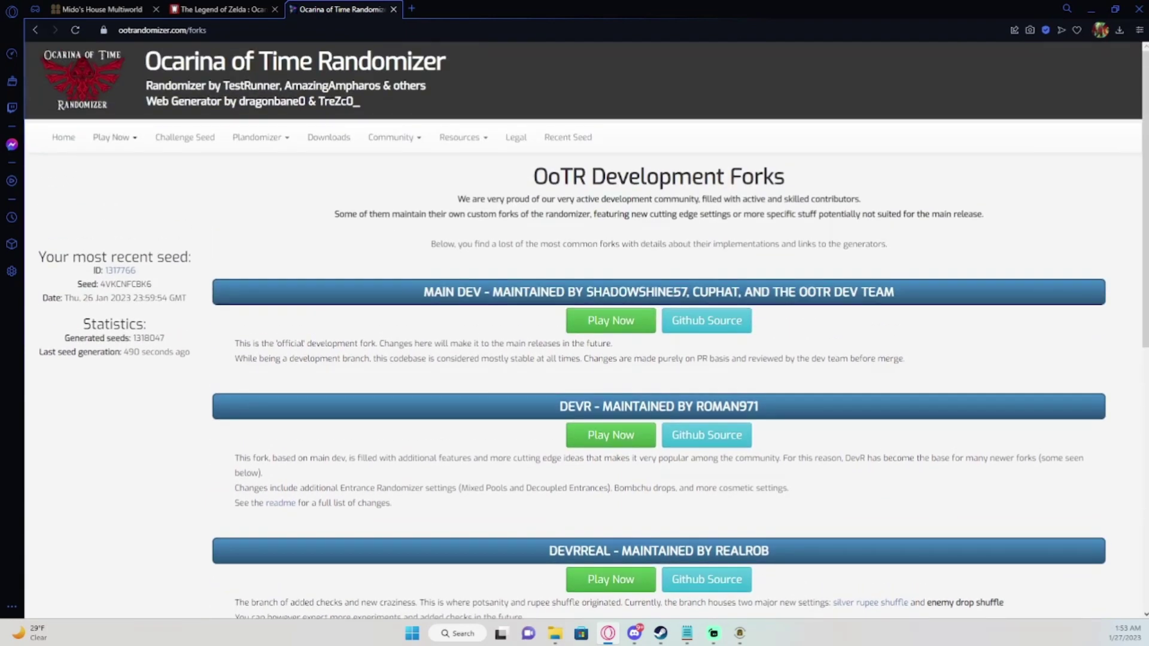
click(114, 137)
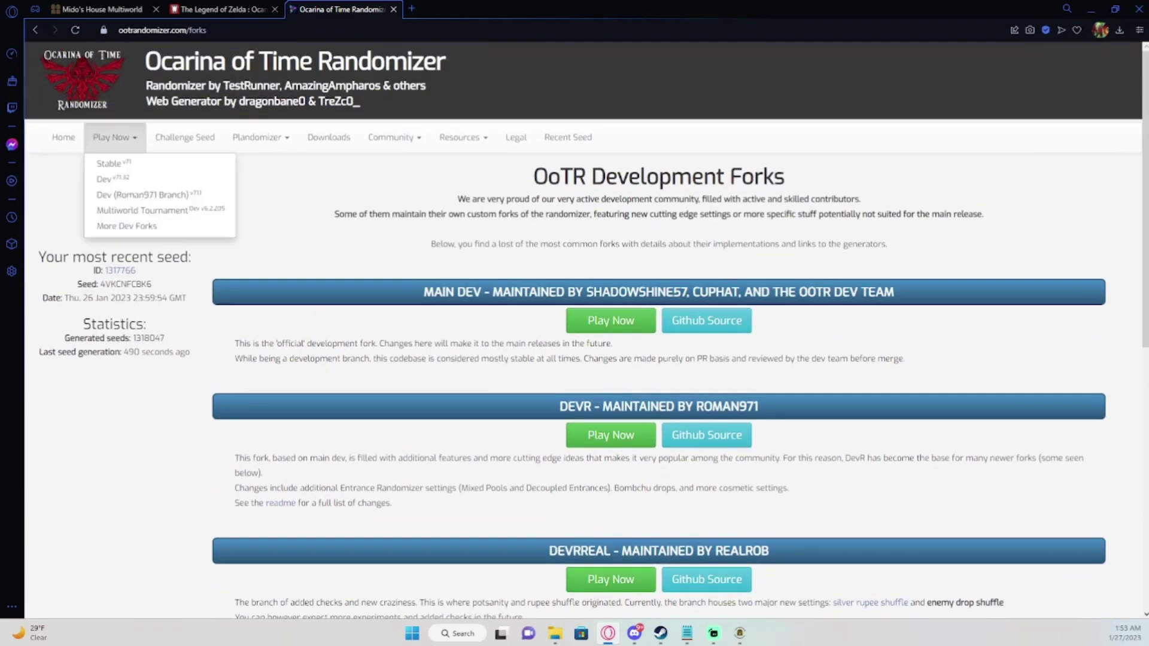
click(105, 164)
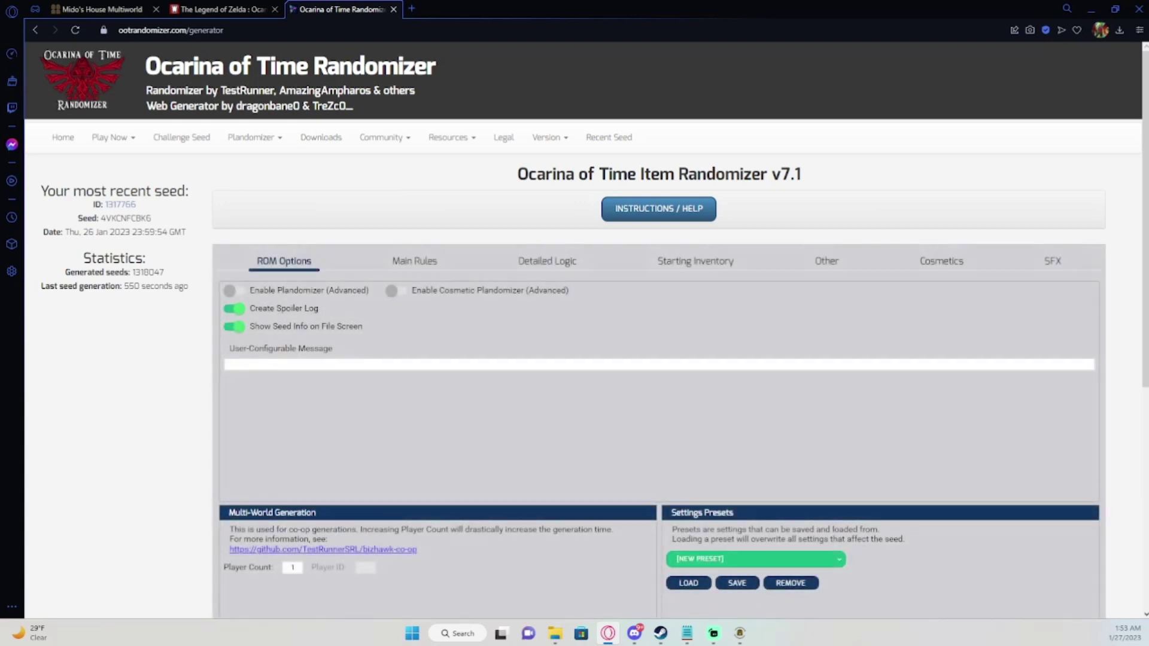
Scroll to Multi-World Generation and leave the Player Count at 1.
scroll(586, 316, down, 1)
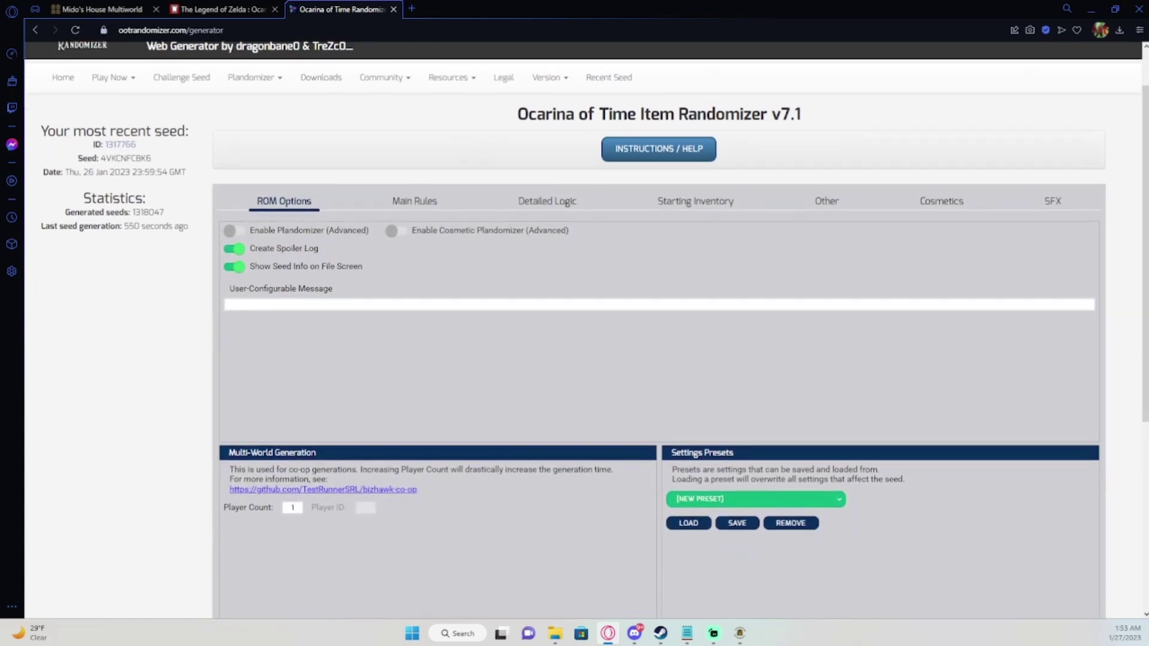
scroll(586, 316, down, 1)
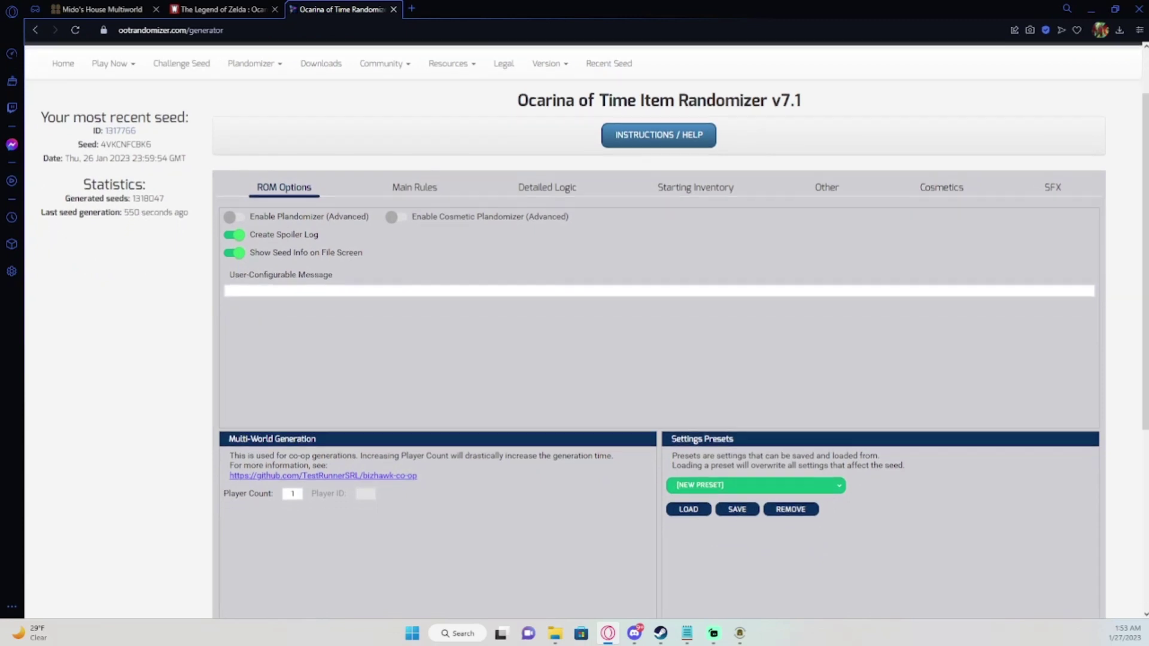
scroll(586, 331, down, 1)
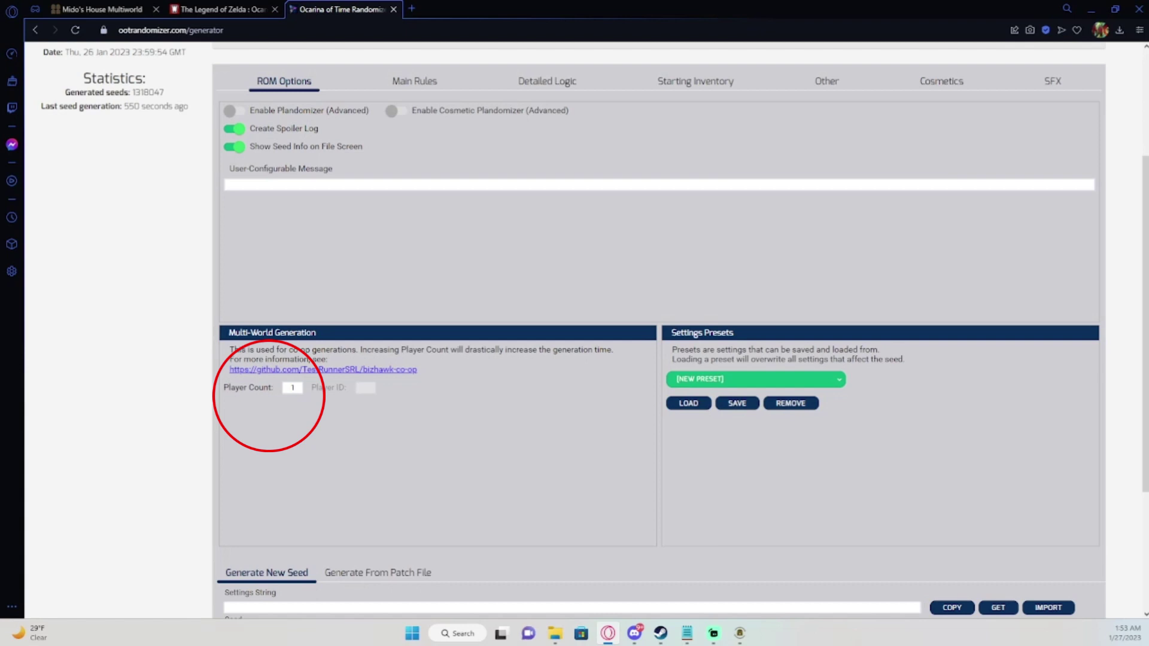
key(ctrl+a)
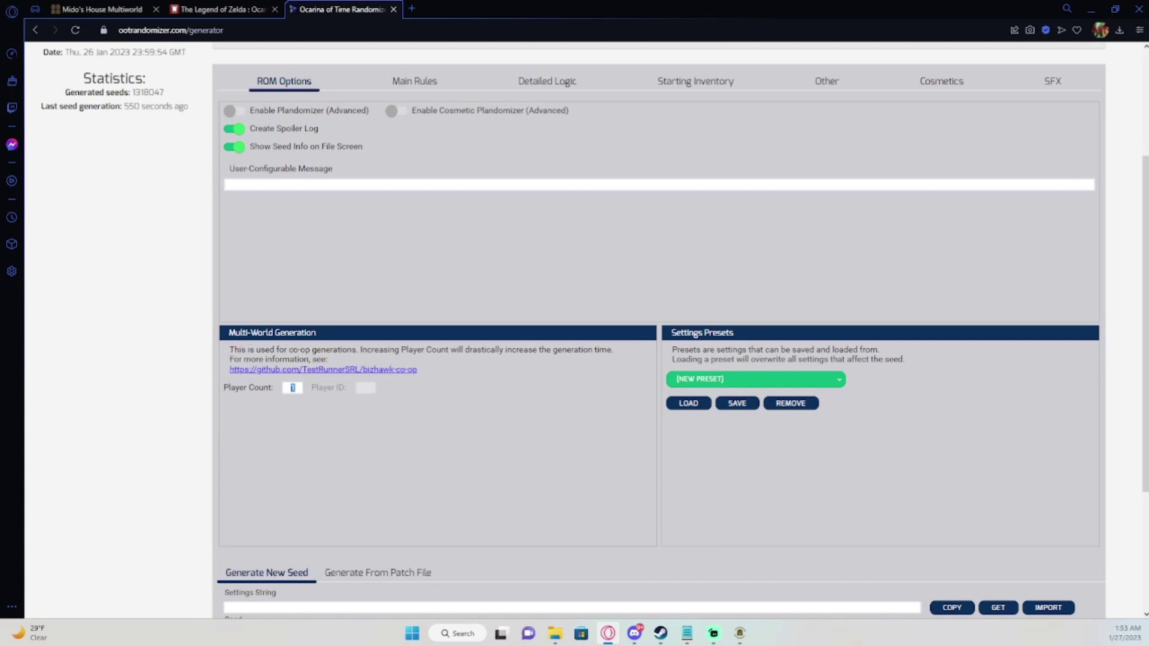
scroll(414, 179, up, 2)
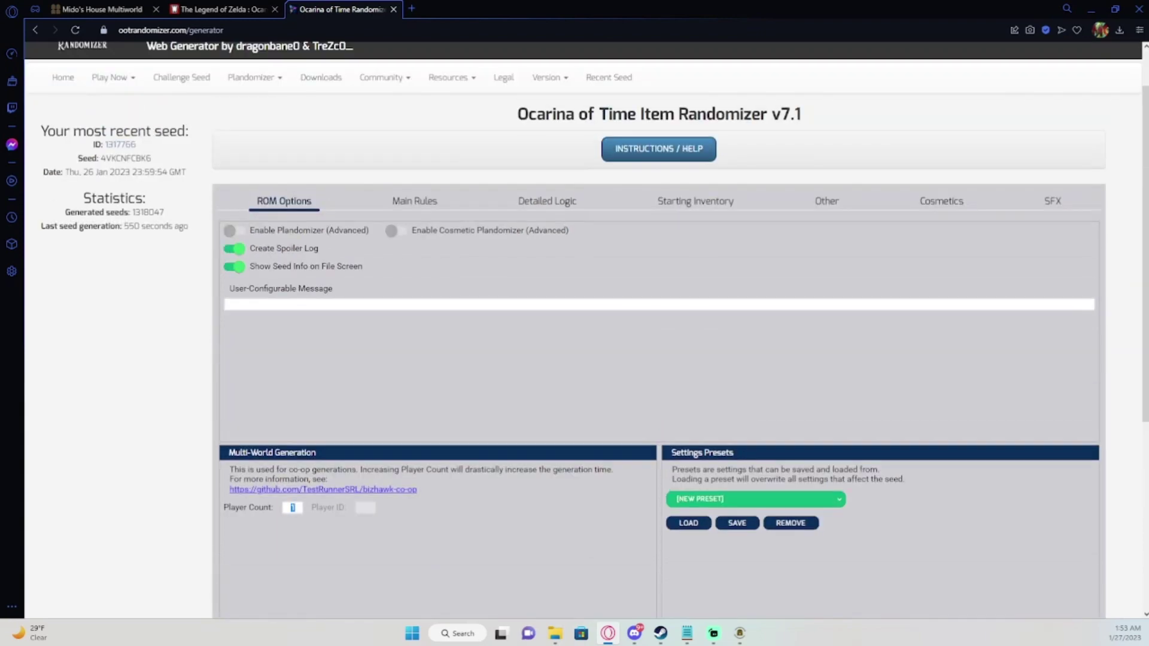
click(415, 201)
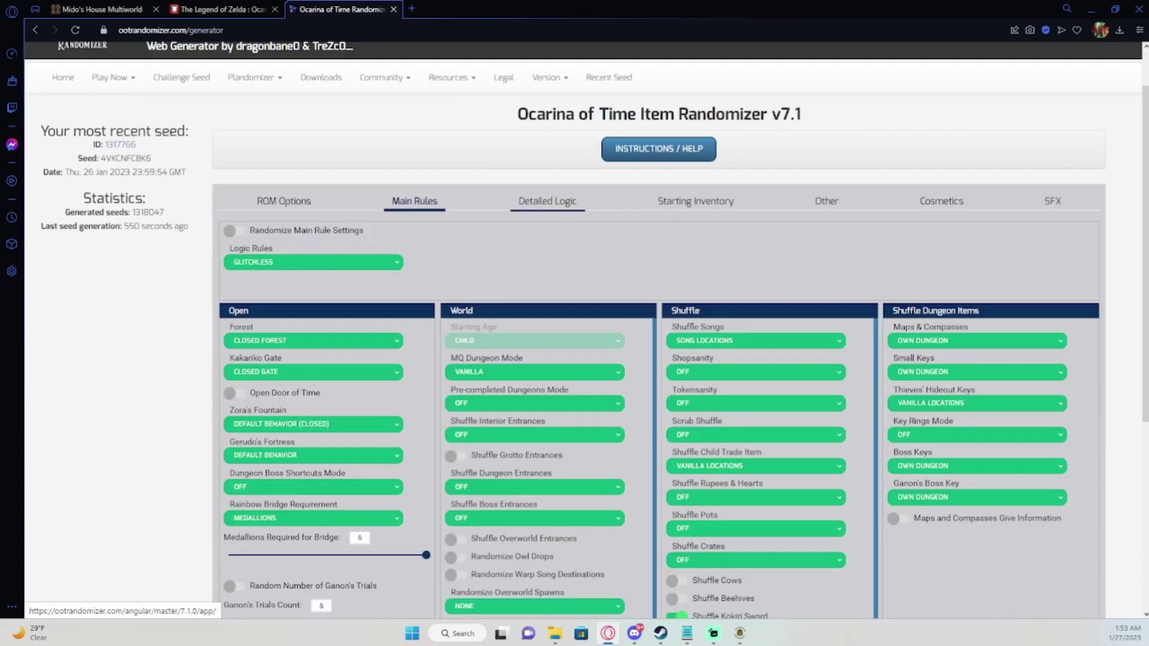
click(547, 201)
click(695, 201)
click(826, 201)
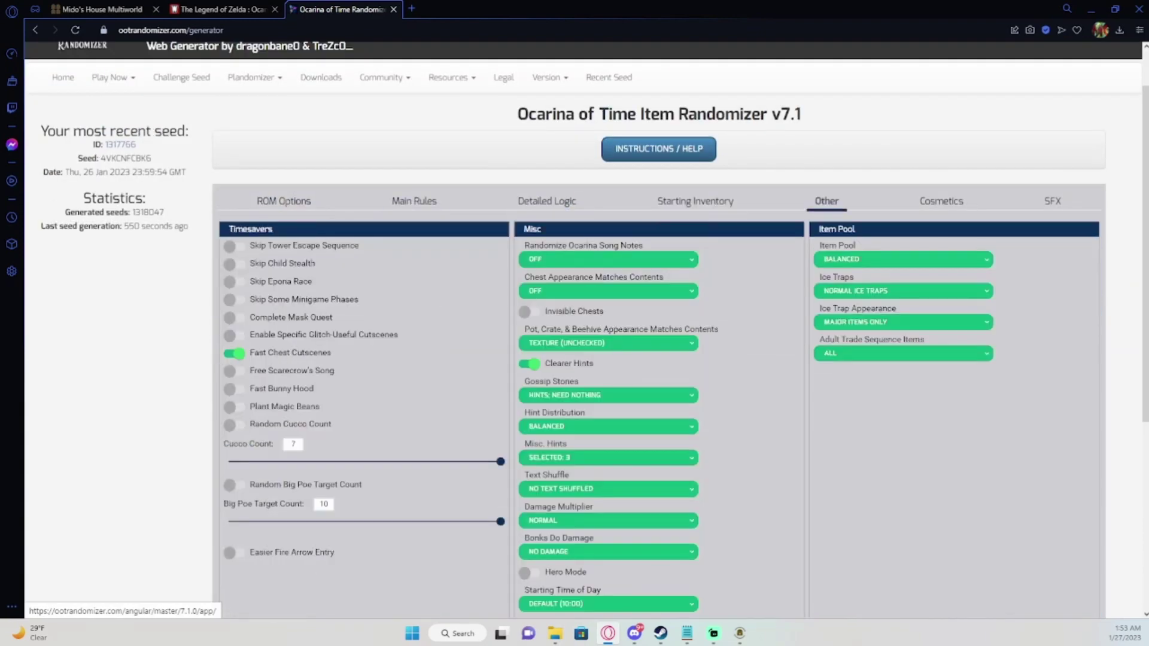
click(941, 201)
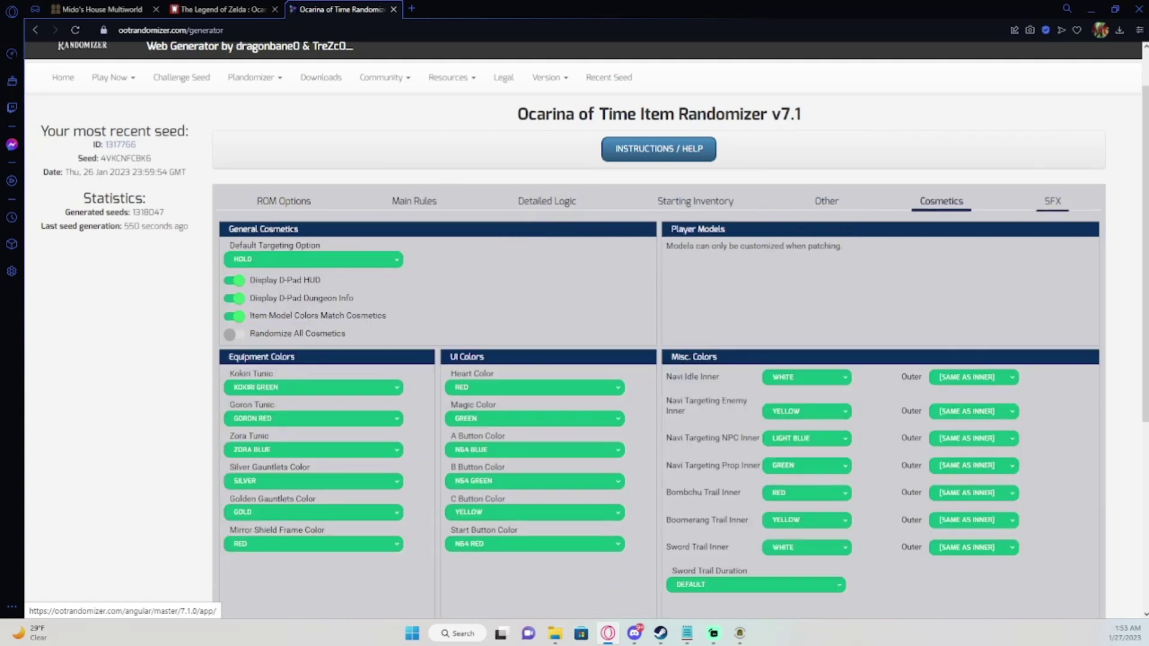
click(1053, 201)
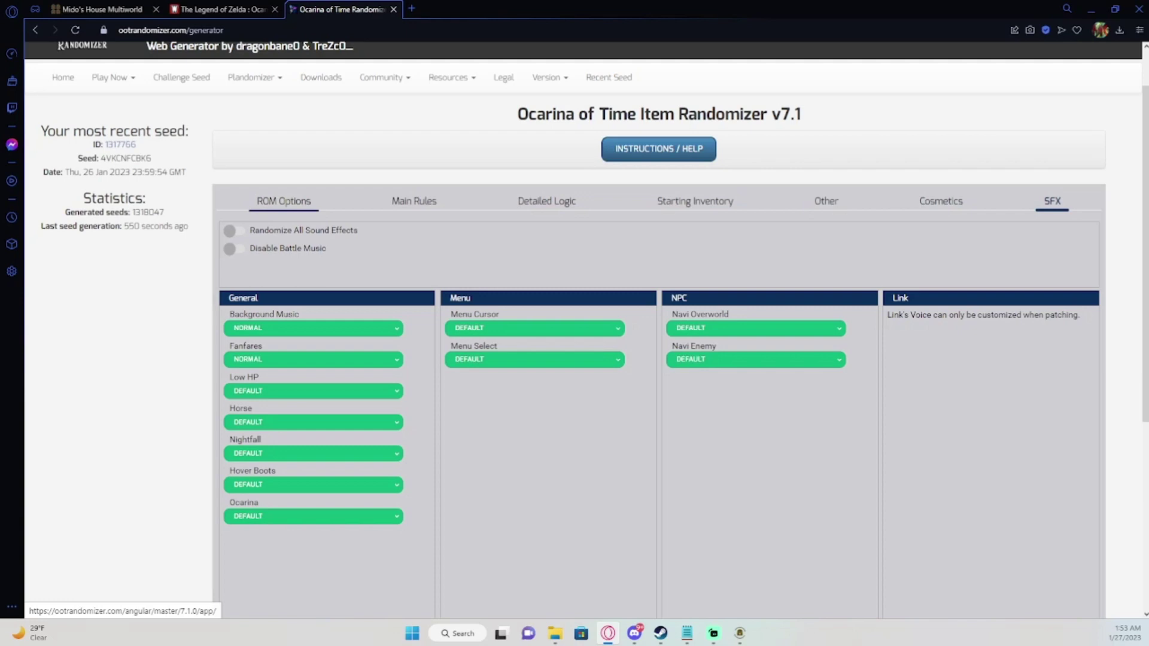
click(283, 201)
scroll(658, 329, down, 4)
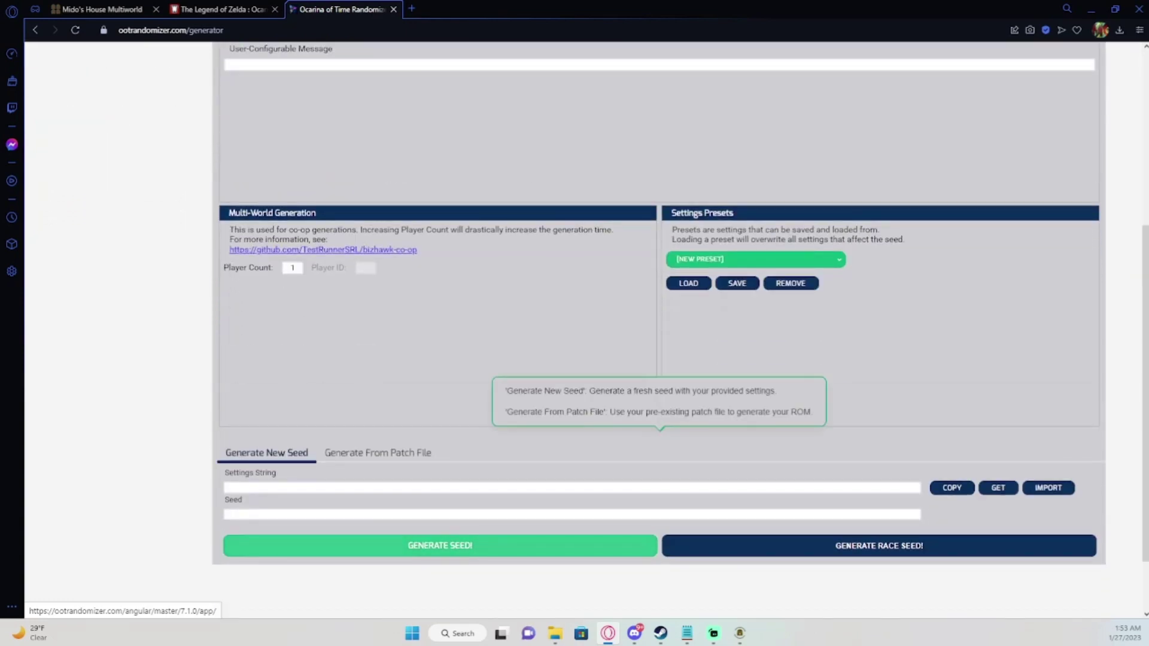
Generate a new v7.1 seed with the current settings.
click(440, 545)
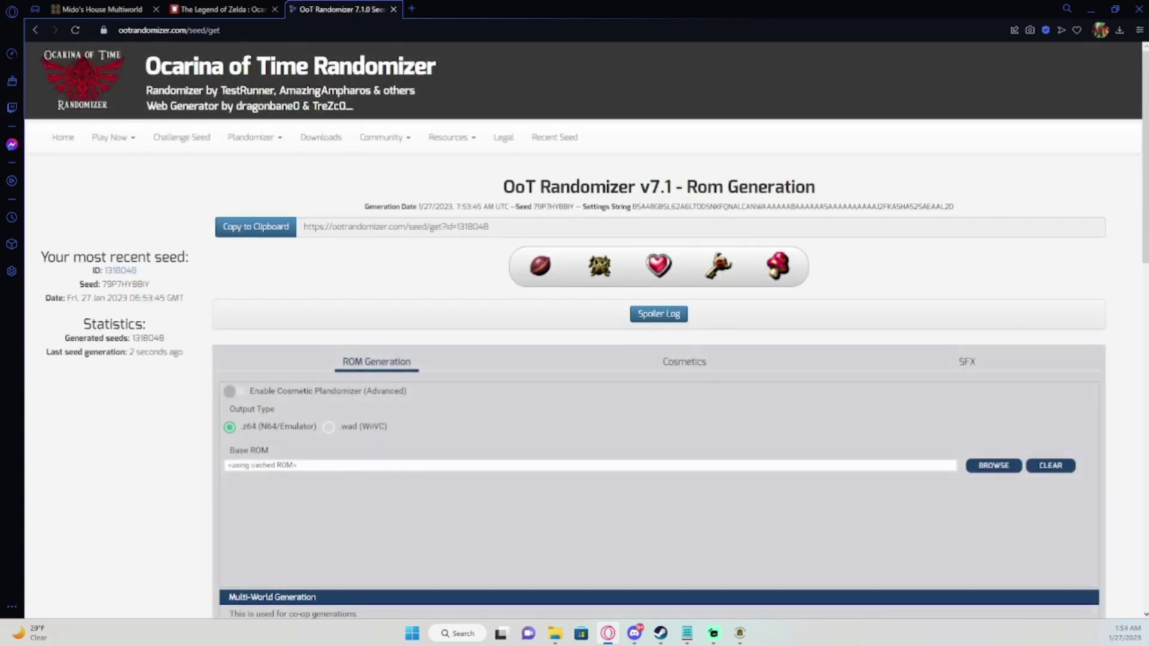
scroll(586, 320, down, 2)
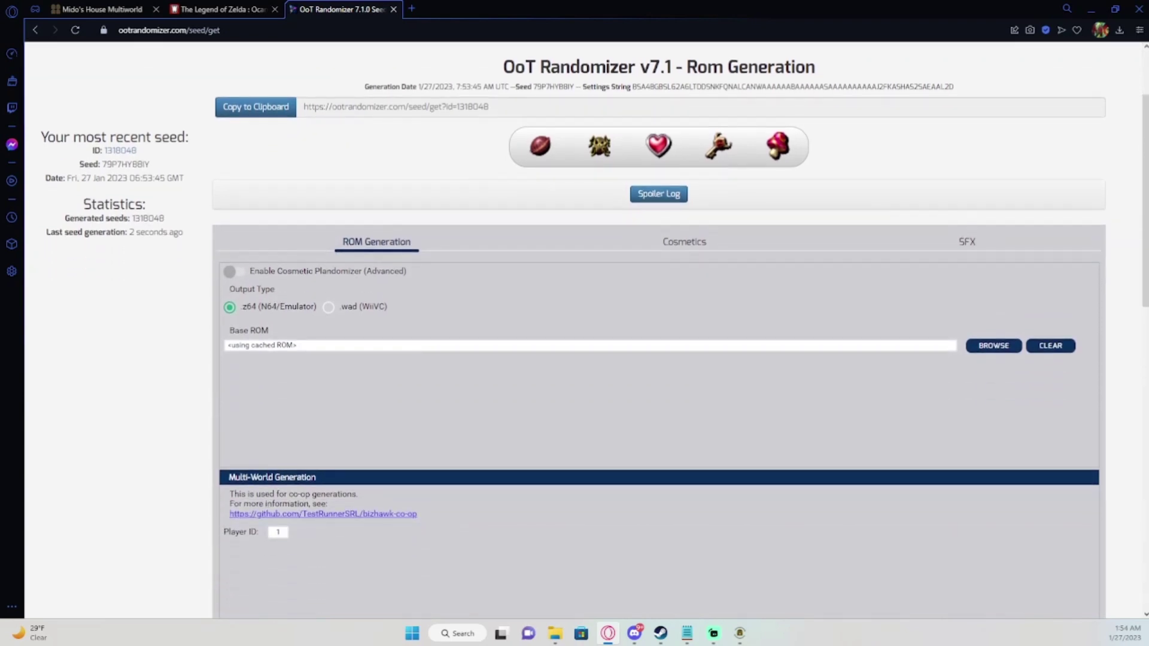
scroll(683, 181, down, 1)
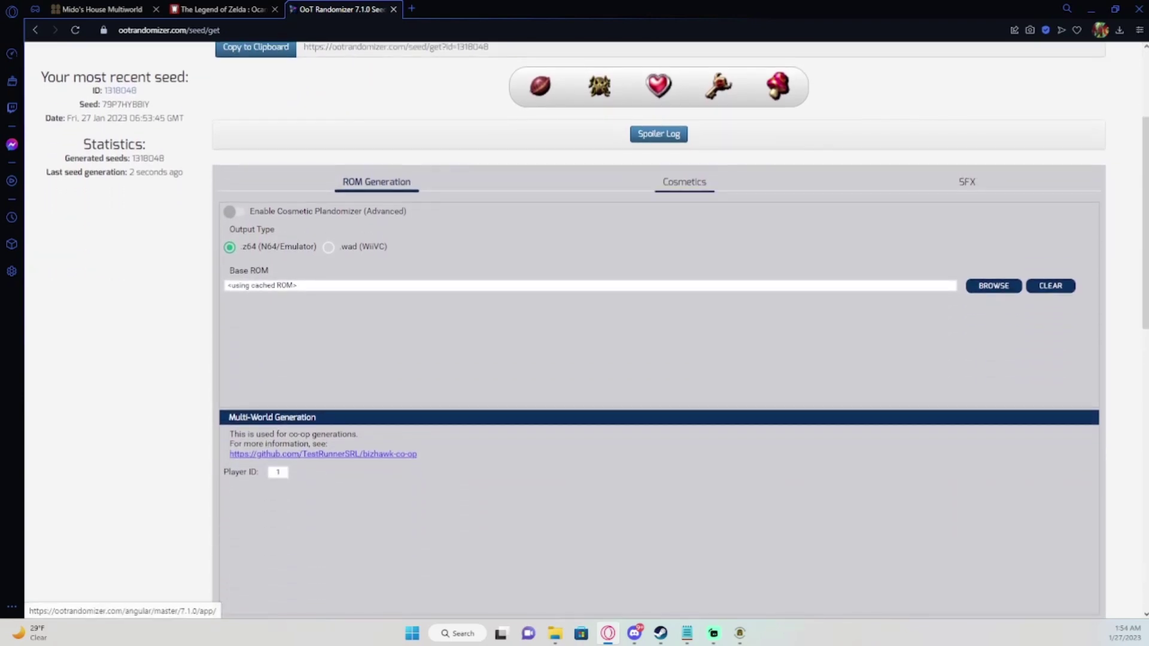
Review the seed's Cosmetics and SFX options, then begin browsing for a base ROM on ROM Generation.
click(683, 181)
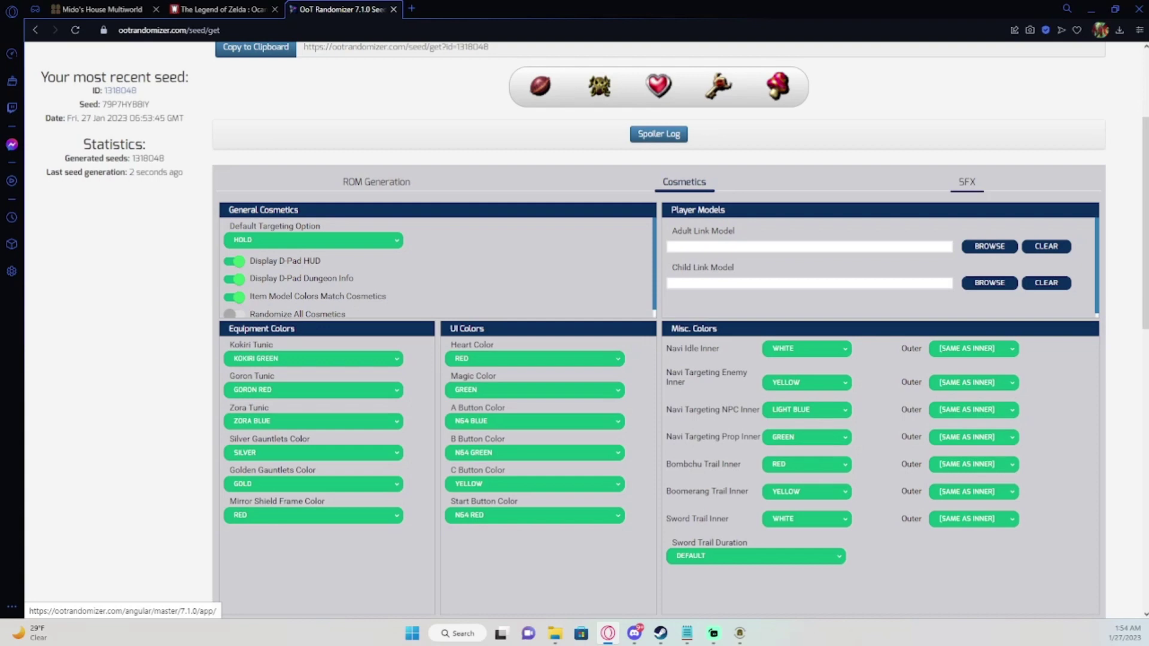
click(966, 181)
click(684, 181)
click(376, 181)
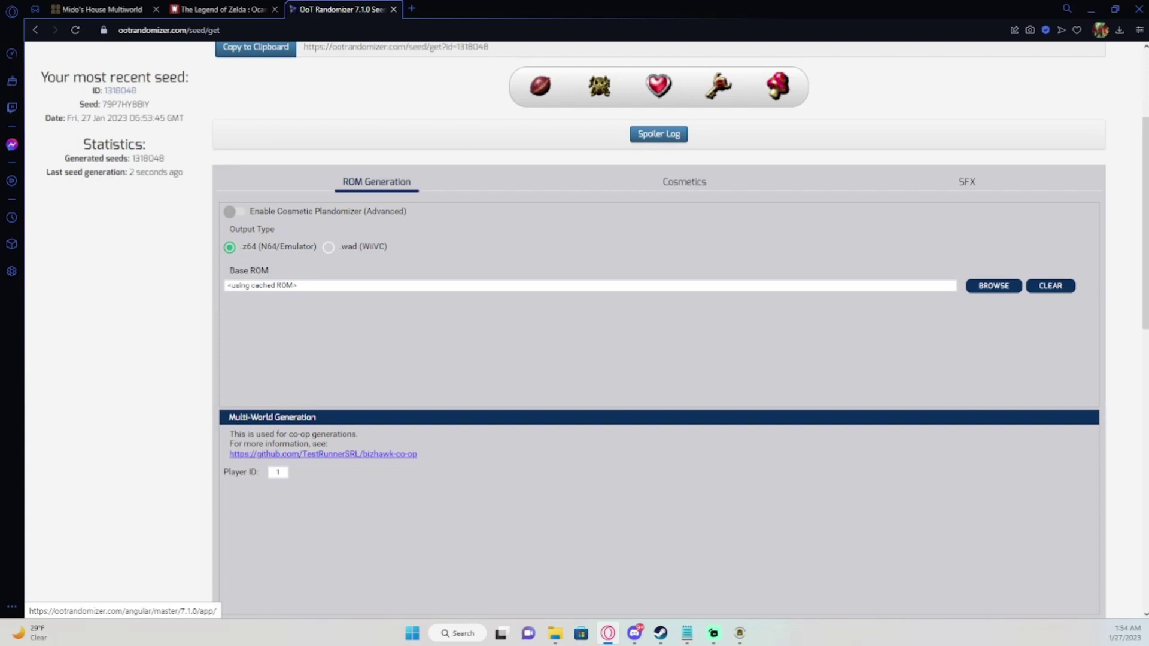
click(993, 286)
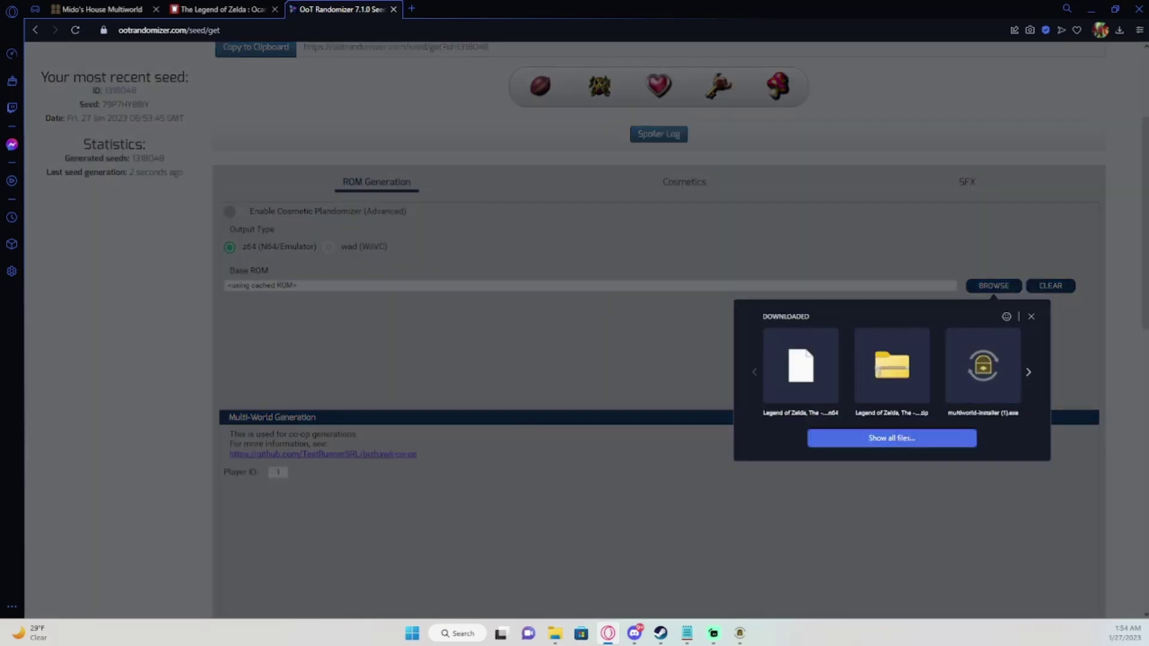
Pick Legend of Zelda, The - Ocarina of Time (USA).n64 from Downloads as the base ROM.
key(Return)
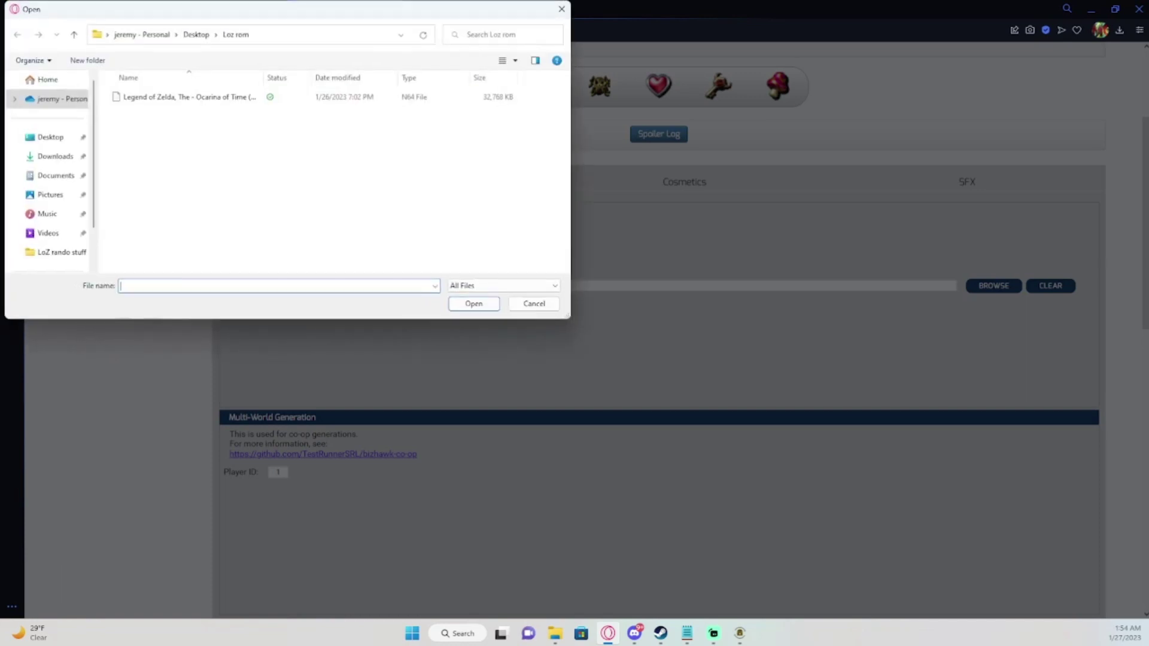
click(55, 156)
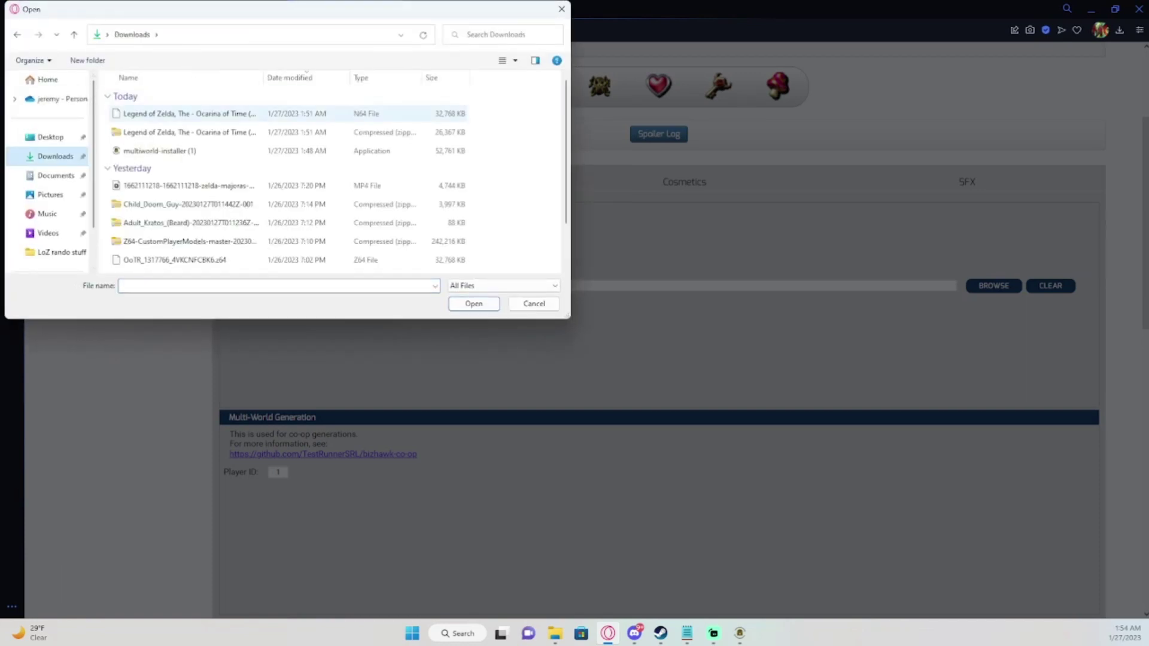
click(189, 113)
double_click(189, 113)
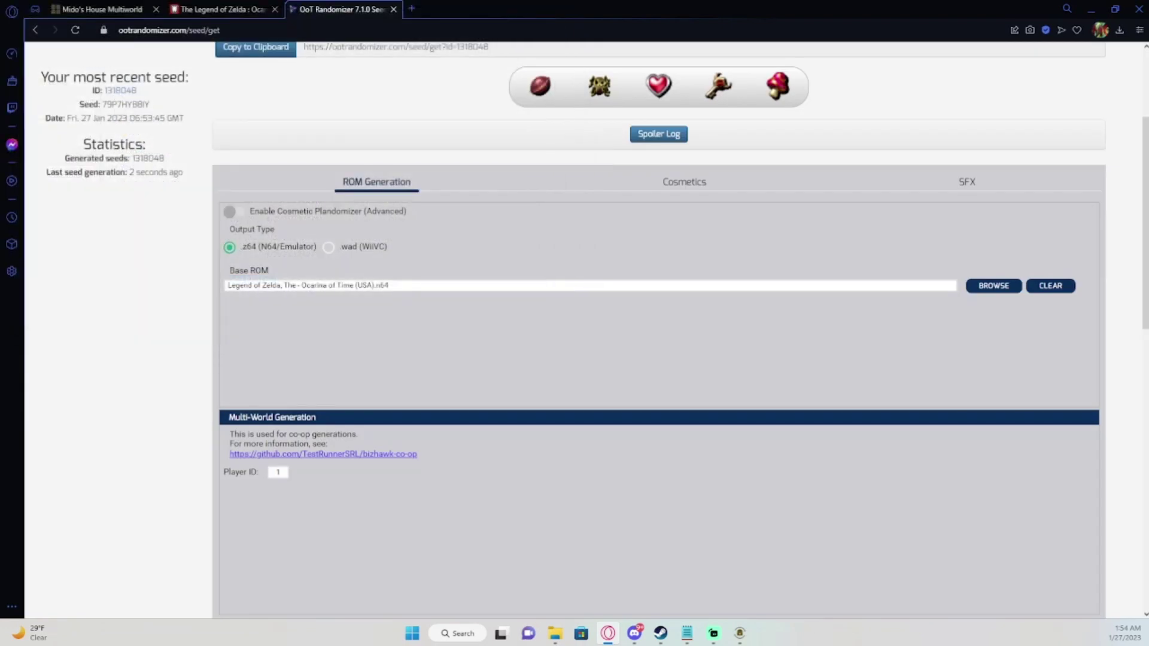
scroll(658, 329, down, 2)
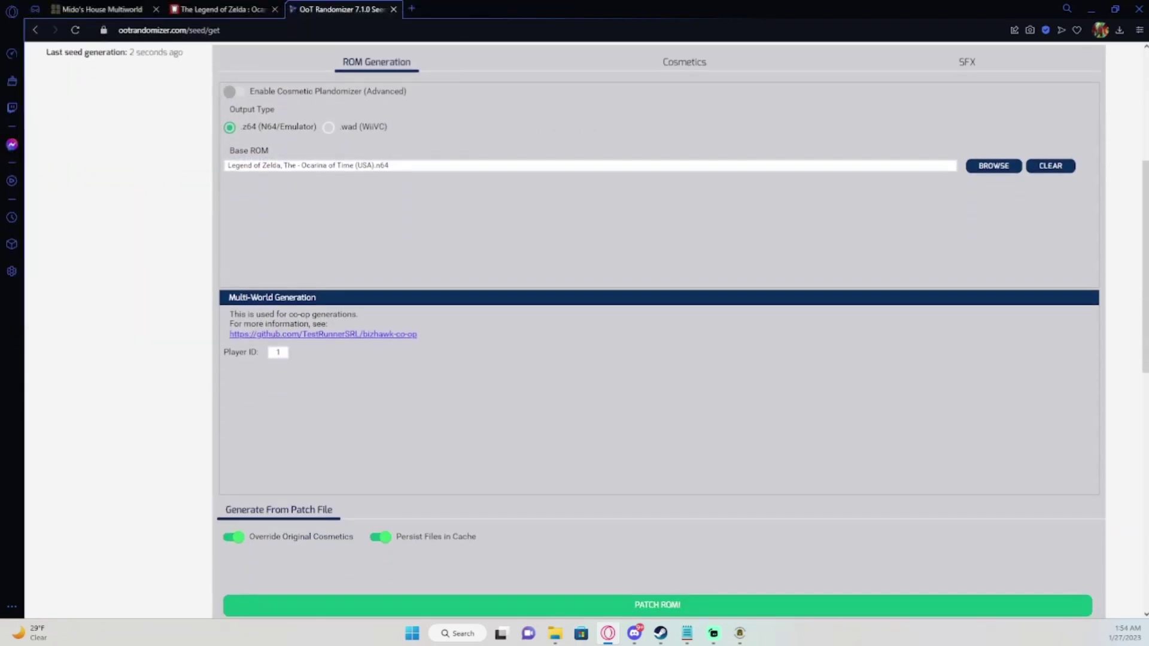
Confirm Player ID 1 and patch the ROM, downloading OoTR_1318048_79P7HYB8IY.z64.
double_click(279, 352)
scroll(658, 323, up, 1)
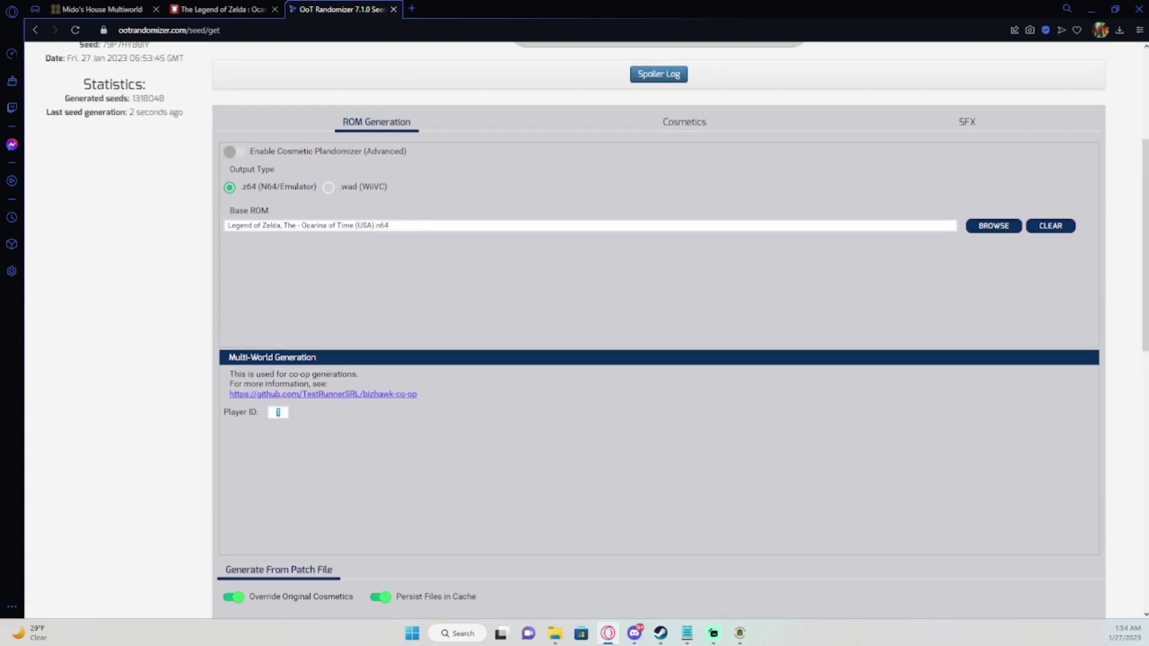
scroll(658, 323, down, 3)
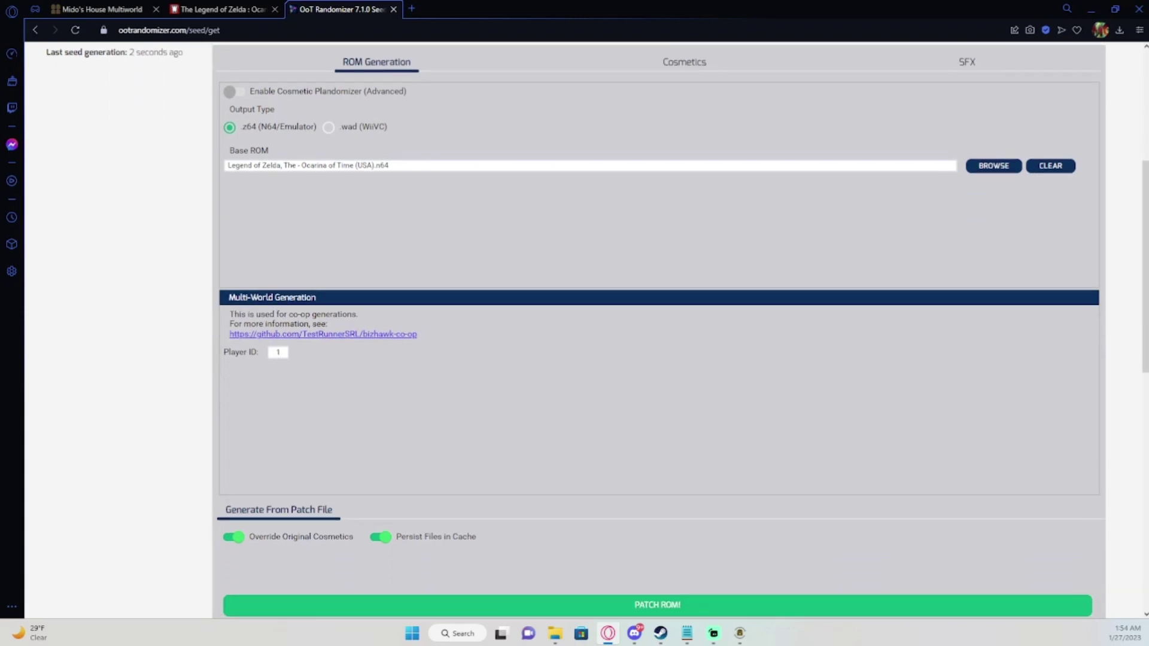
click(657, 485)
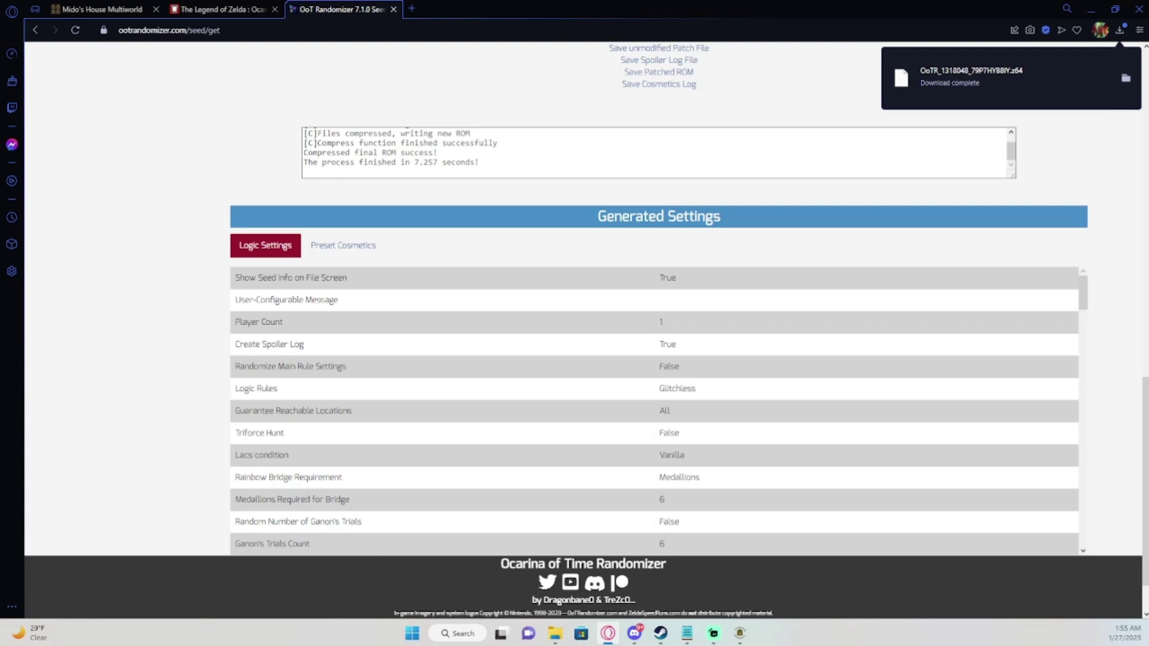
Check OoTR_1318048_79P7HYB8IY.z64 in the Downloads folder, then minimize Explorer and the browser.
click(1126, 78)
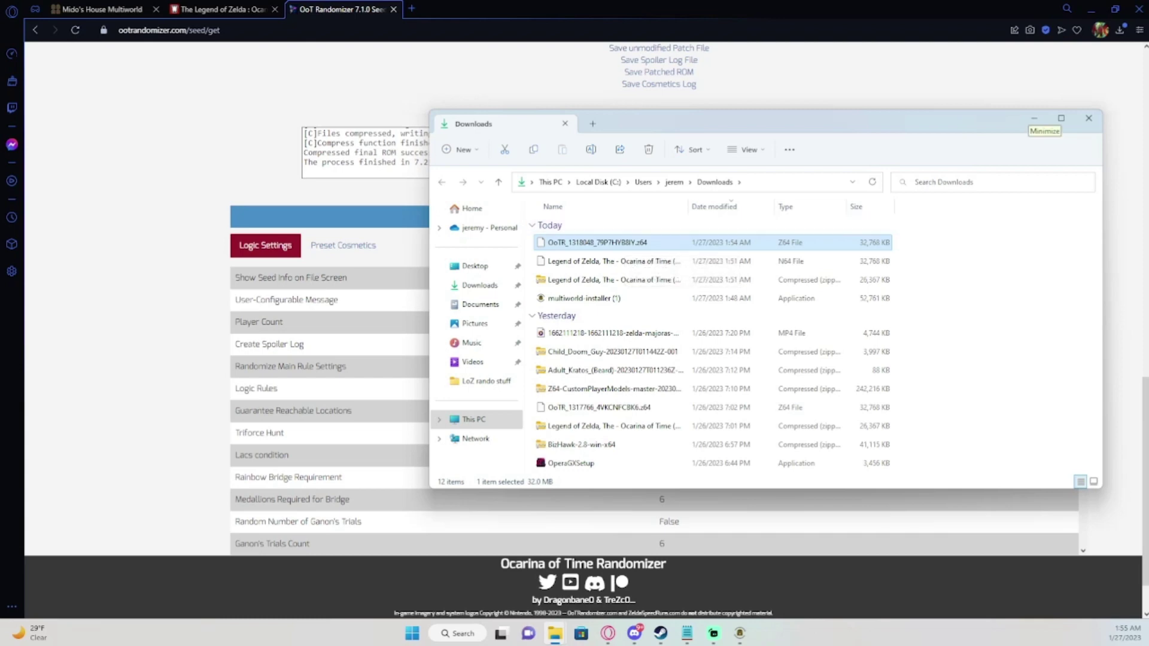
click(1034, 118)
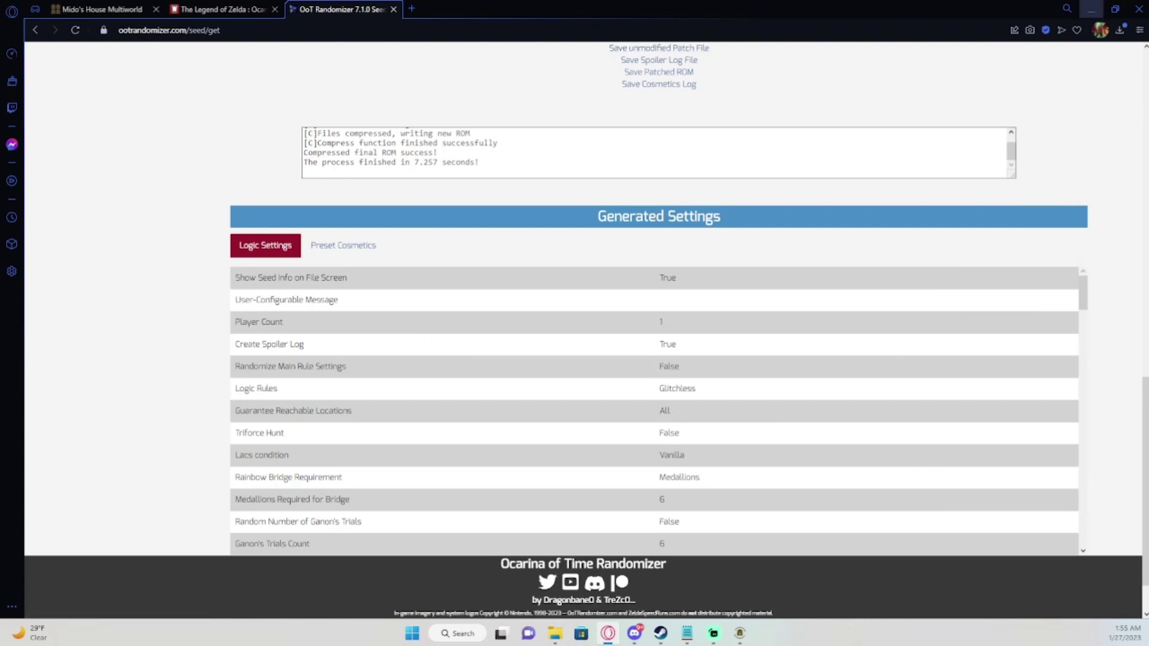
click(1090, 9)
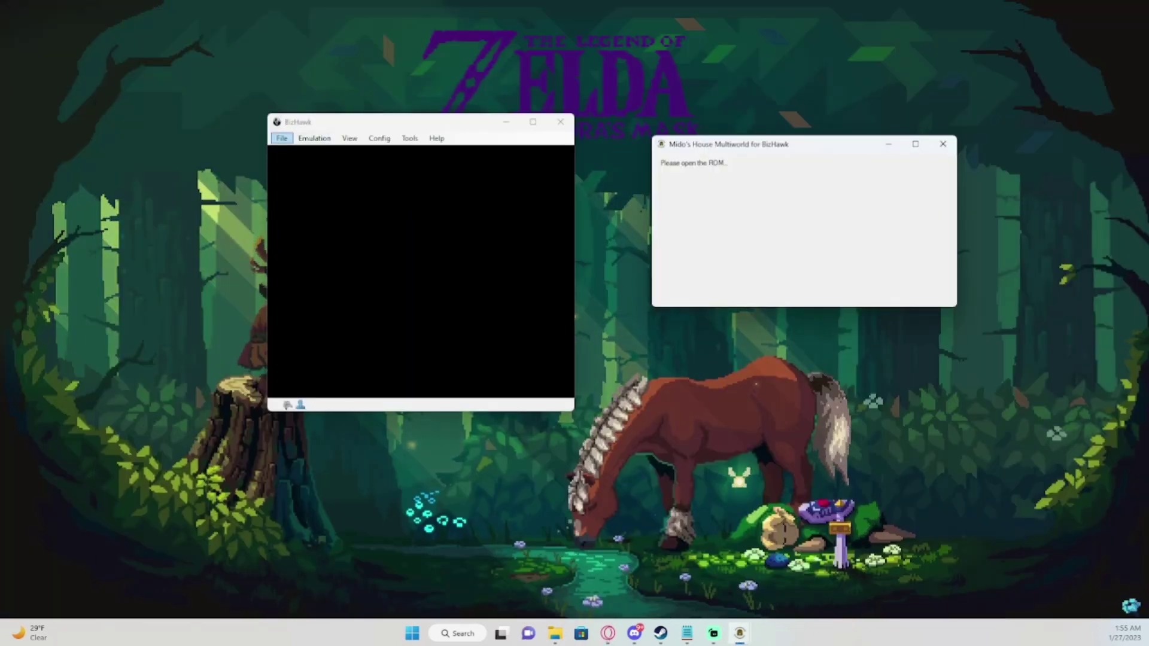
Open OoTR_1318048_79P7HYB8IY.z64 from Downloads in BizHawk and move the emulator window left.
click(281, 138)
click(302, 151)
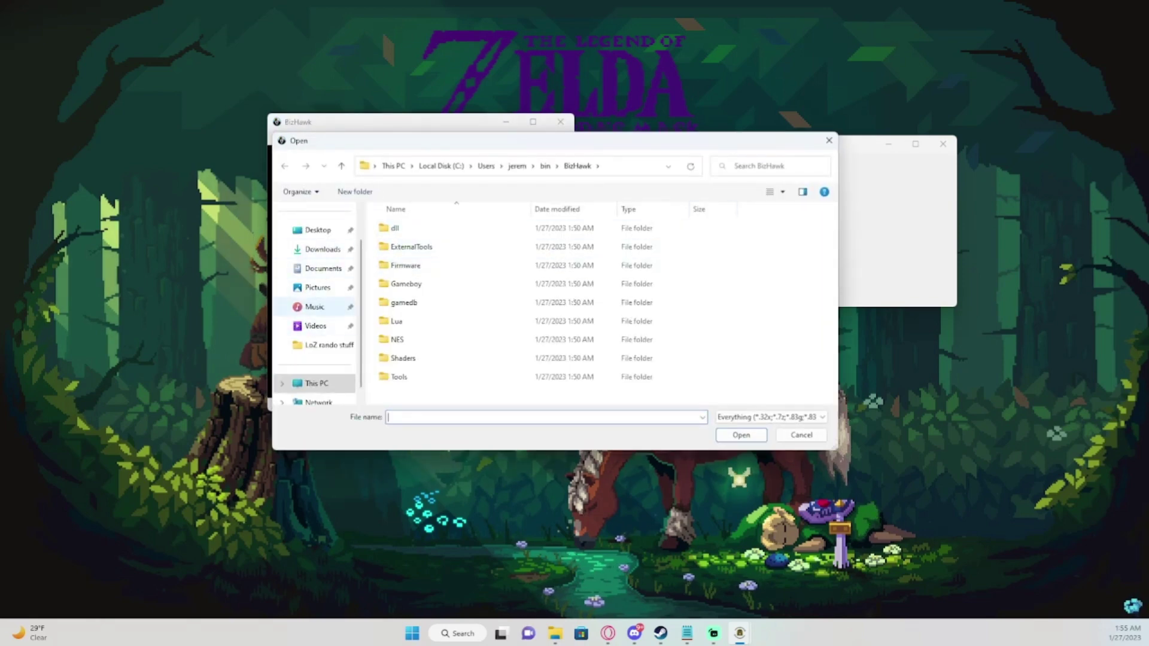
click(317, 249)
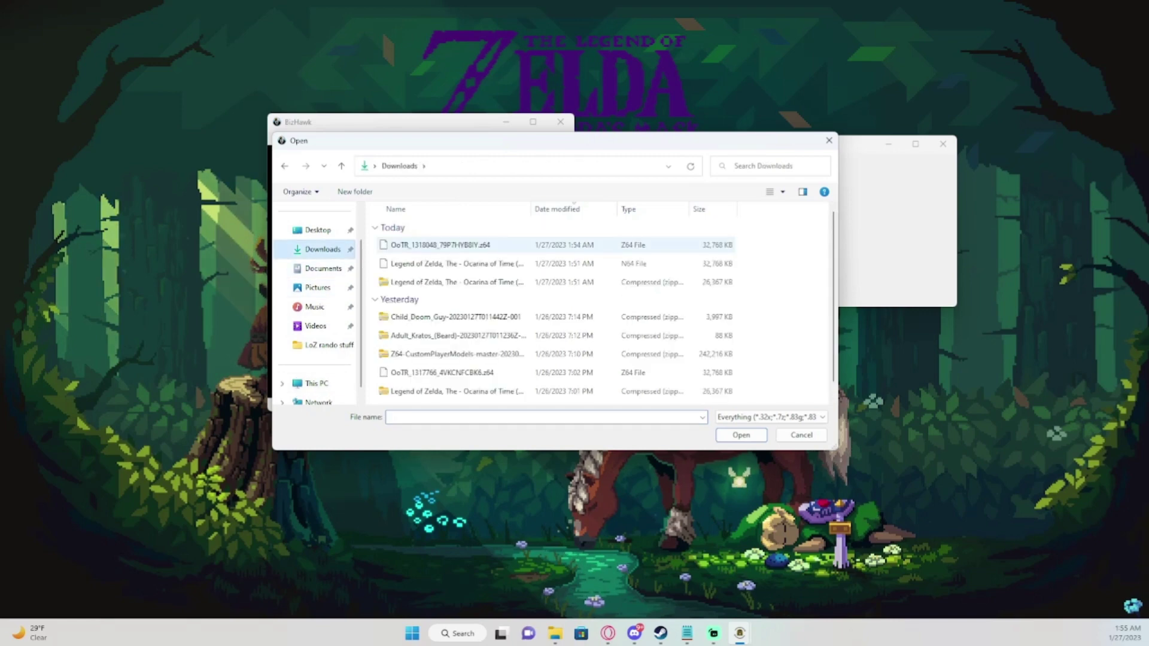
click(439, 245)
click(740, 435)
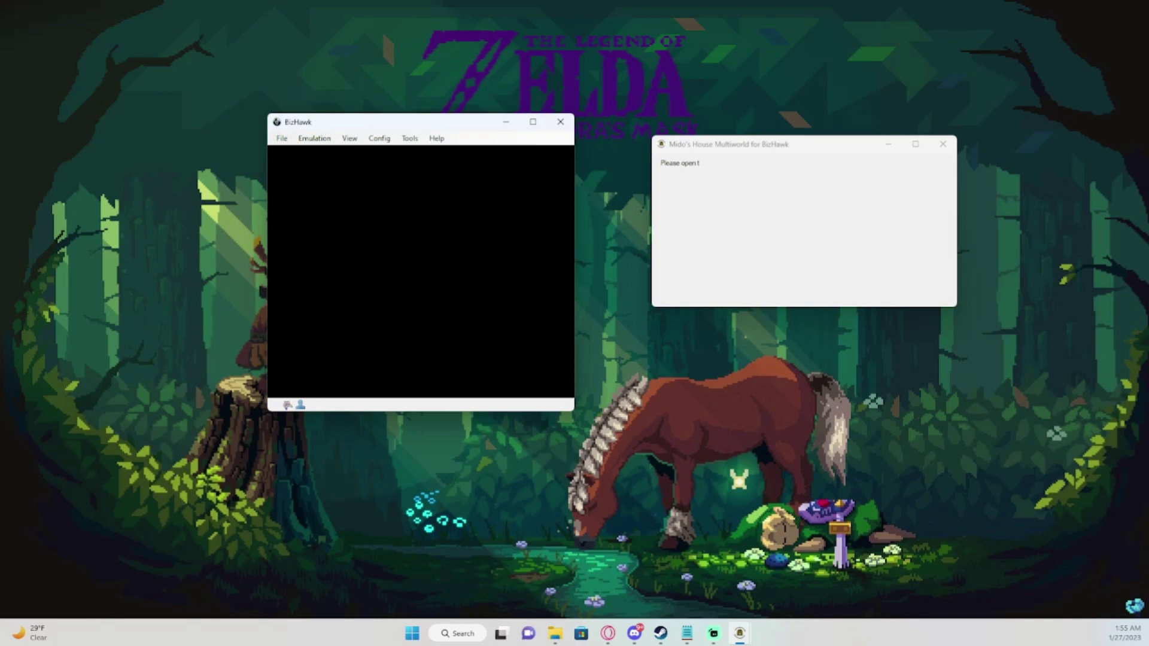
drag(521, 122, 426, 113)
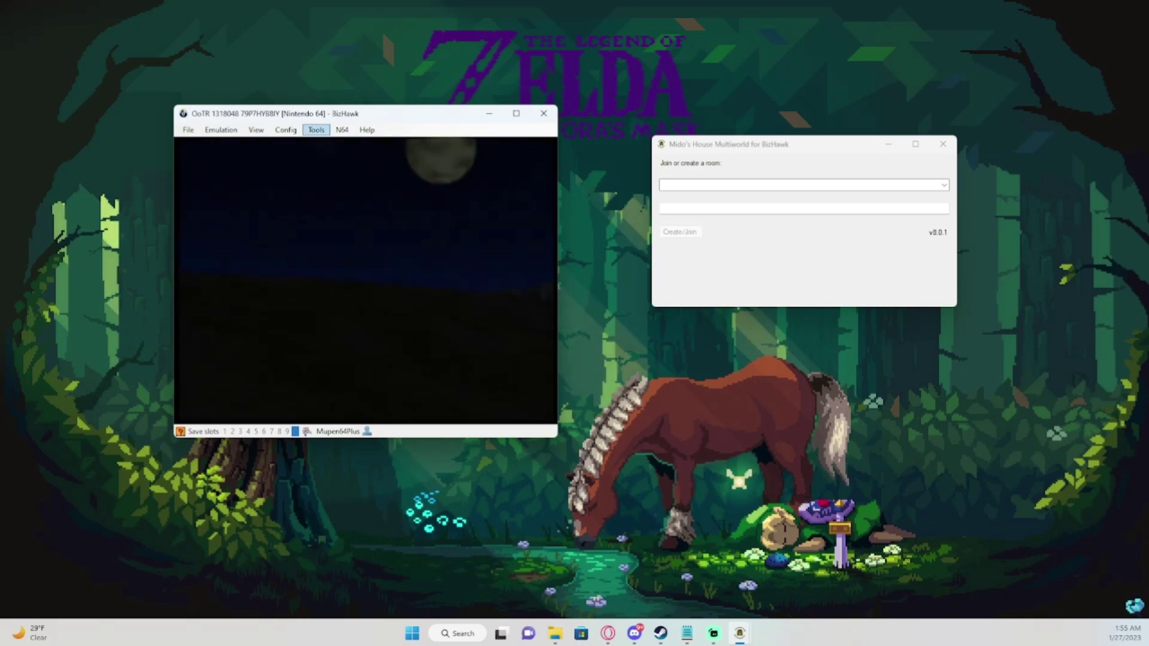
Select Mido's House Multiworld from BizHawk's Tools > External Tool menu.
click(316, 130)
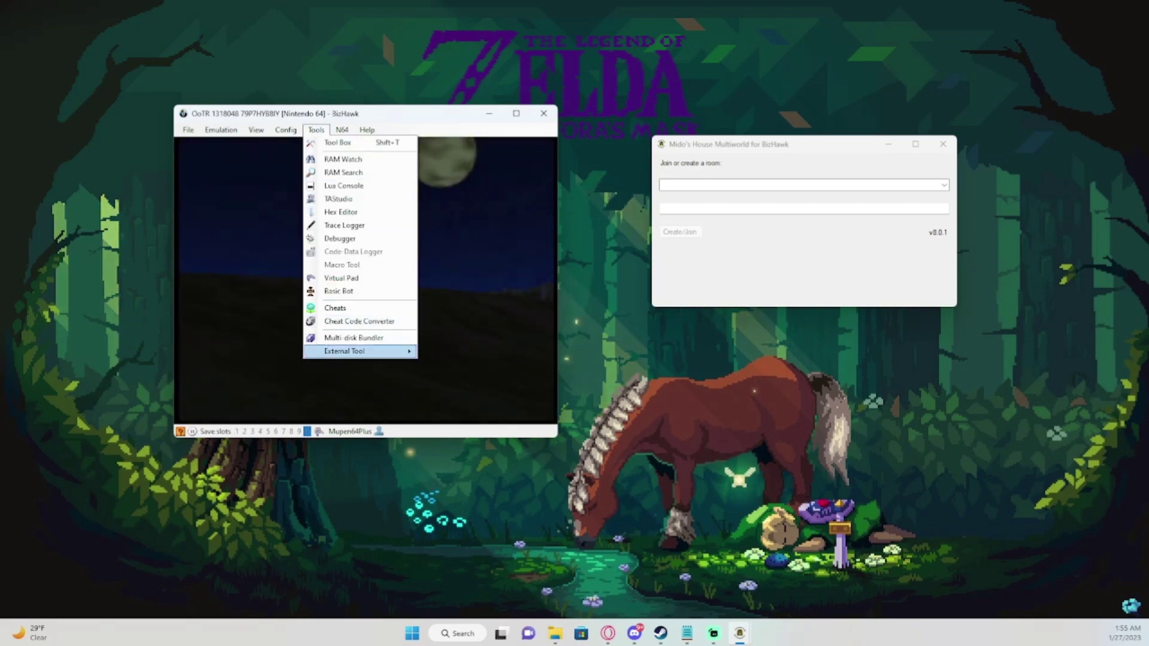
mouse_move(358, 352)
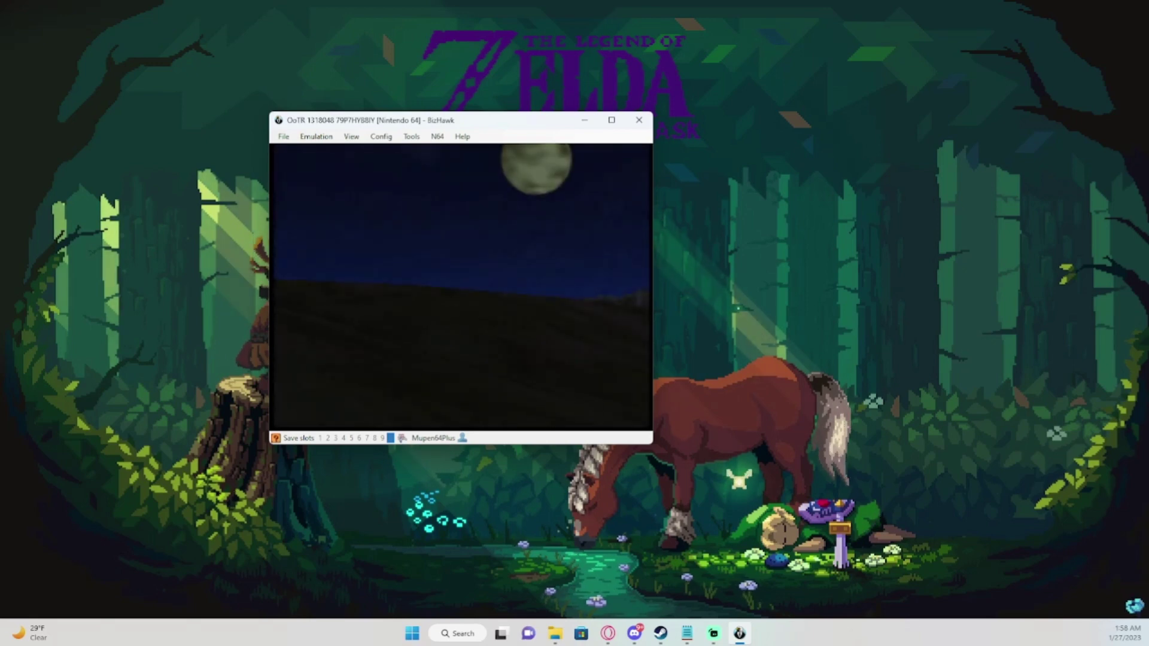
In Config > Sound, bring the Normal and RW & FF volume sliders to 5 and confirm.
click(381, 137)
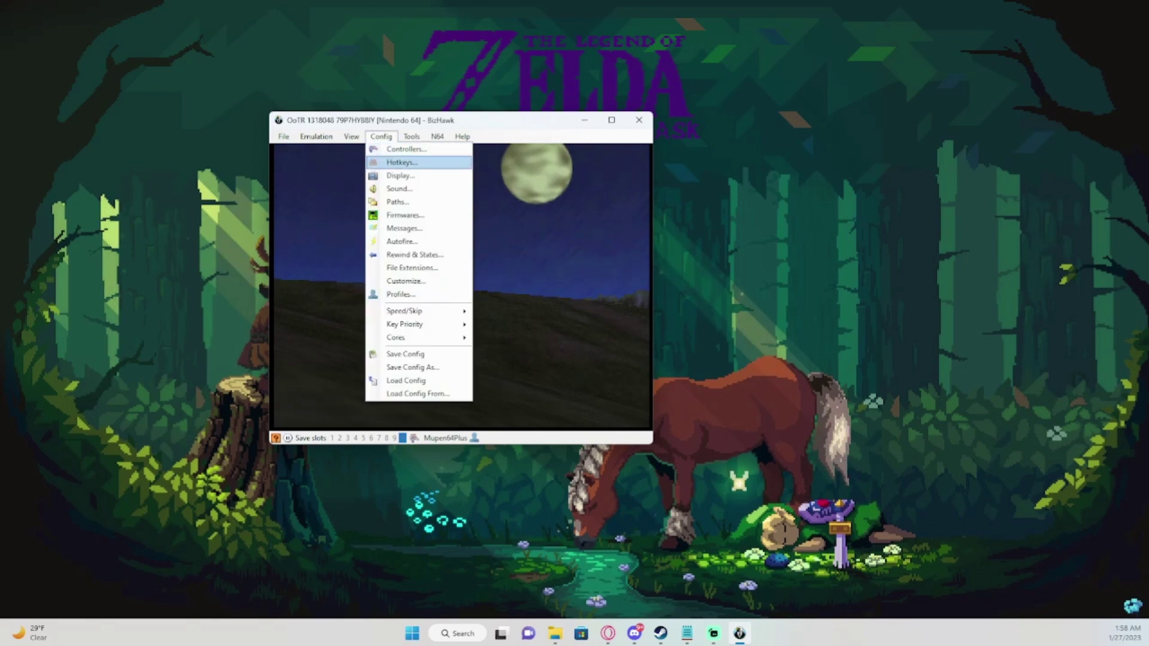
key(Down)
key(Down)
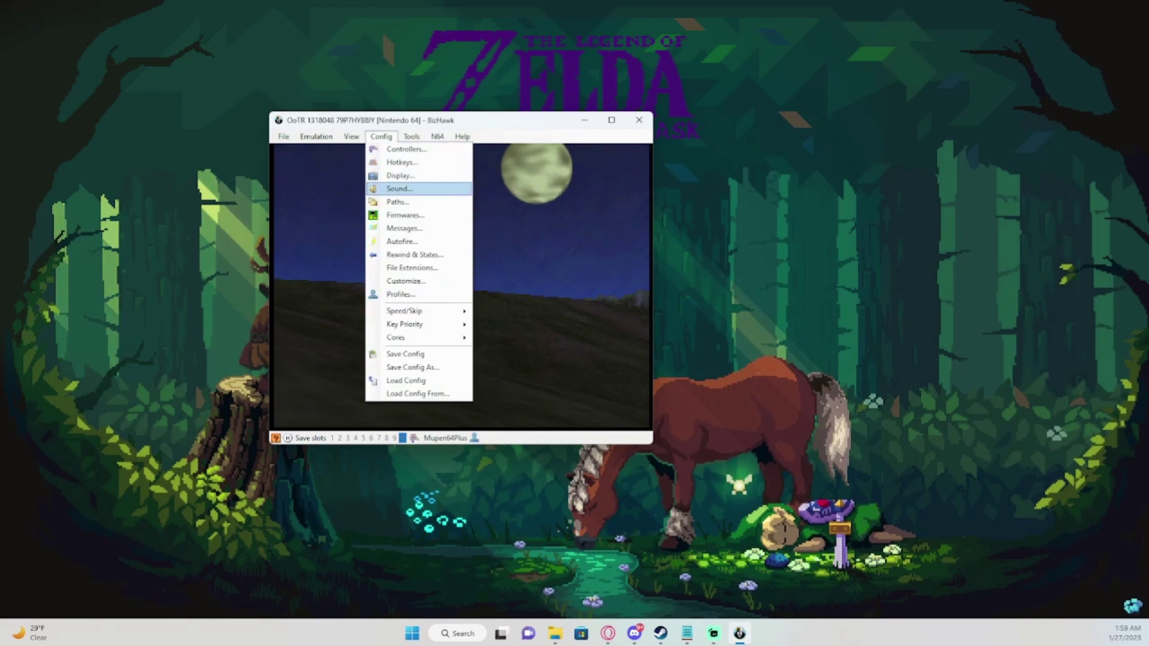
key(Return)
drag(358, 250, 357, 295)
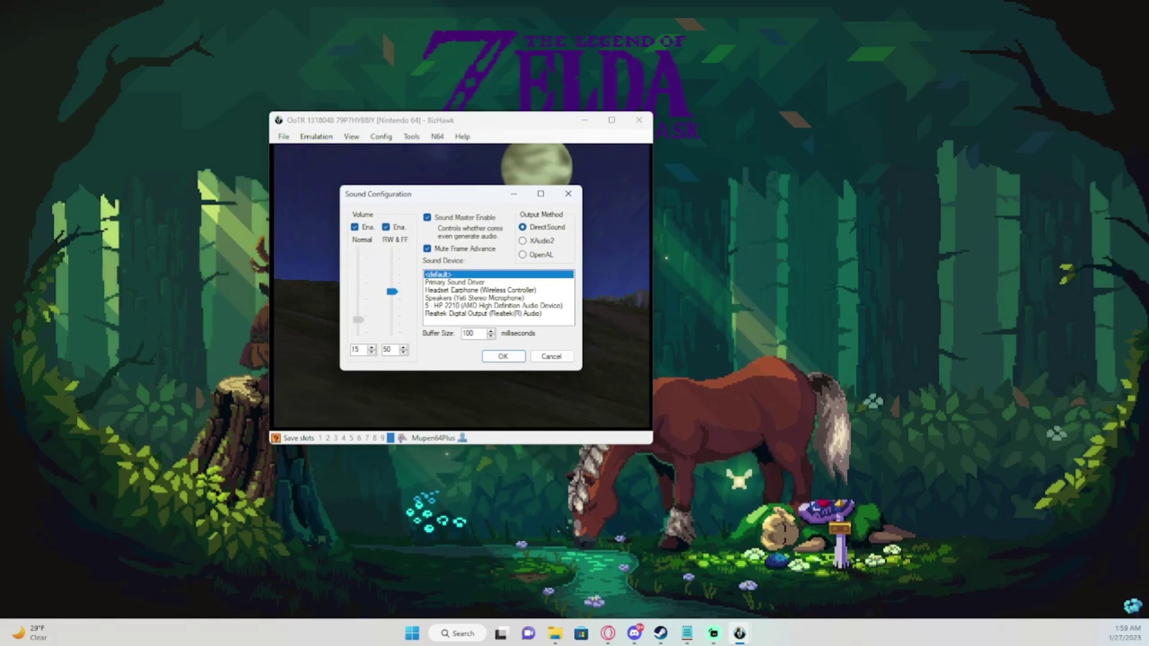
key(Down)
key(Down)
key(Down)
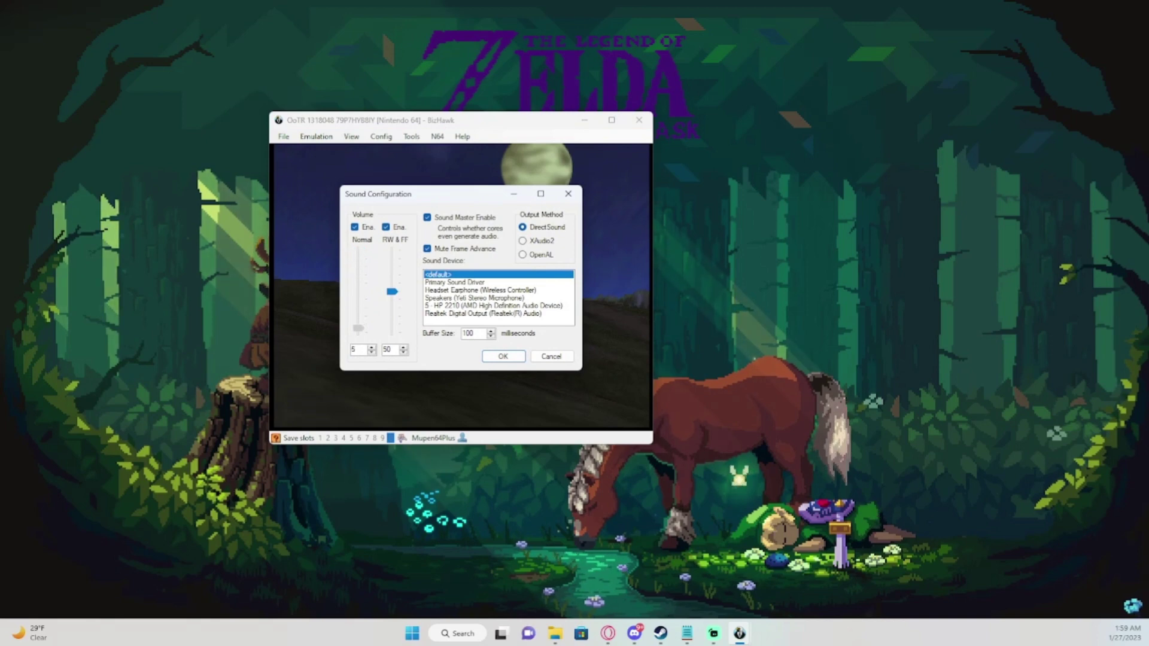
key(Up)
key(Tab)
key(Down)
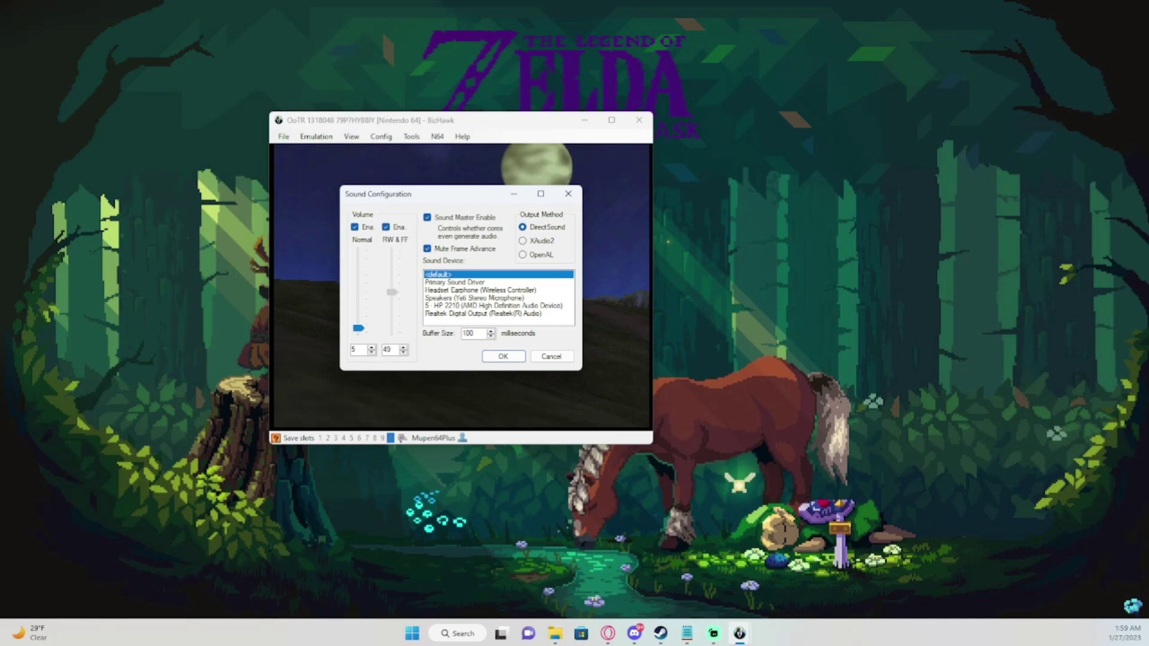
key(Down)
key(Down)
key(Down)
key(Down)
key(Down)
key(Down)
key(Down)
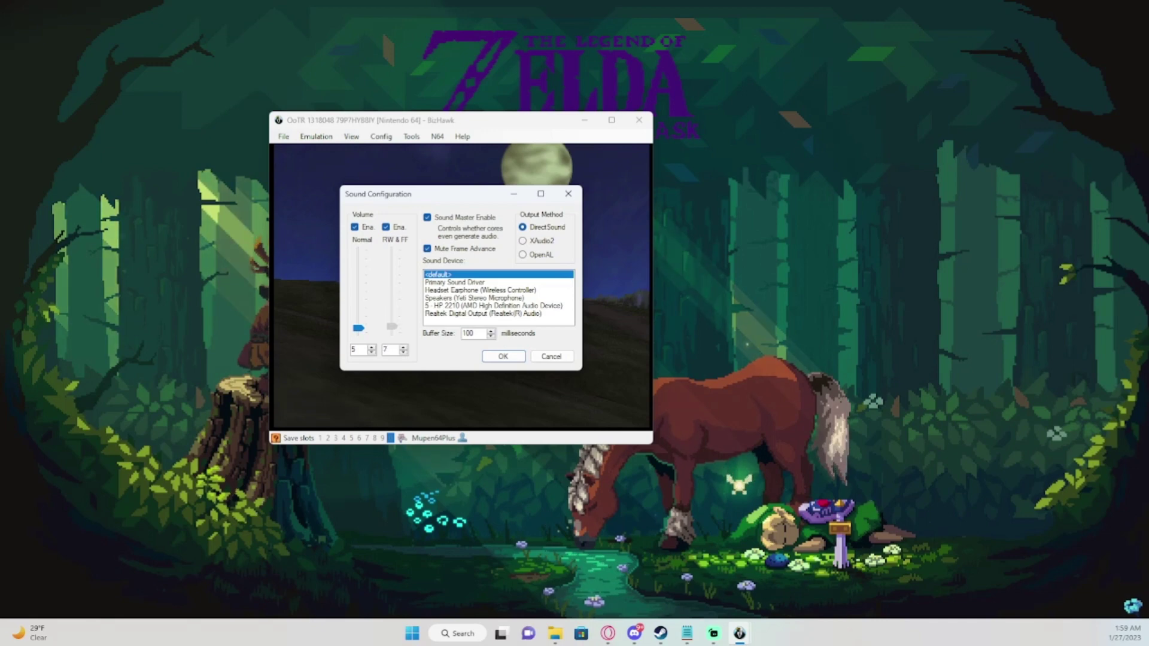
key(Down)
key(Down)
key(Return)
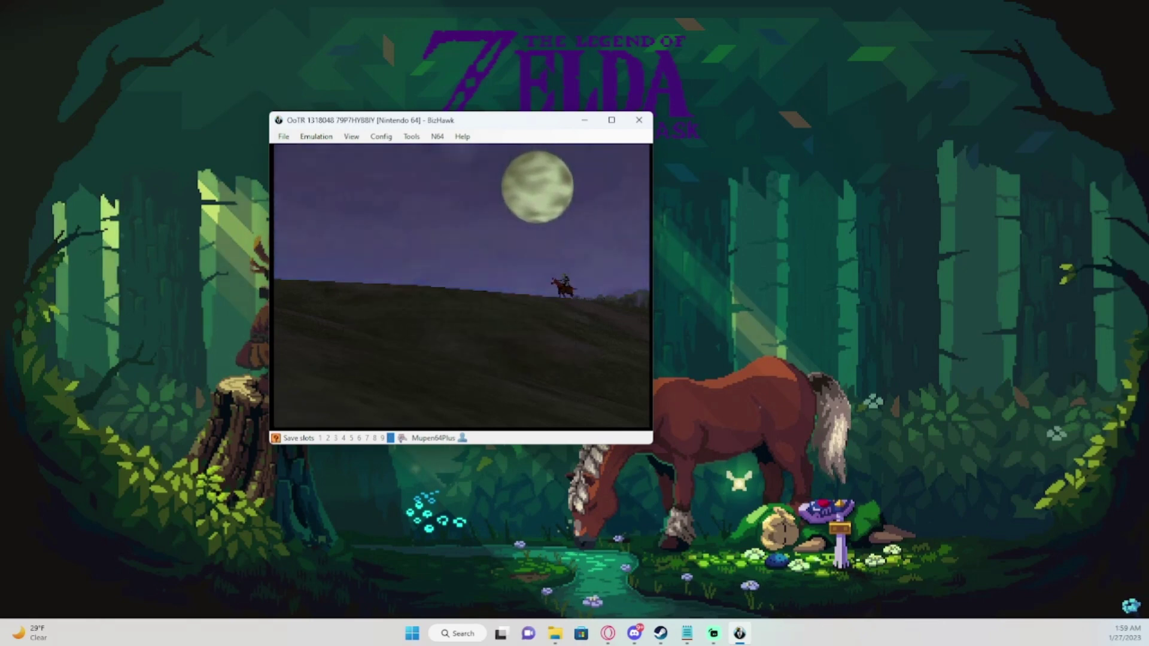
Open Config > Controllers and wipe all Player 1 mappings with Misc > Clear.
key(alt+c)
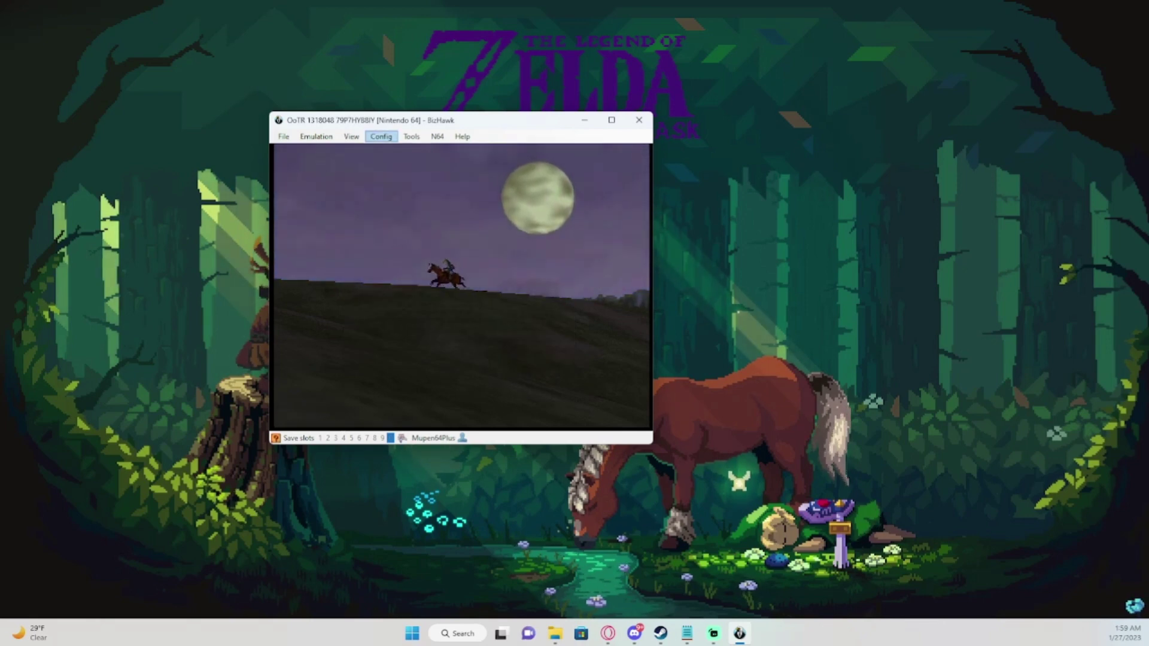
key(Down)
key(Return)
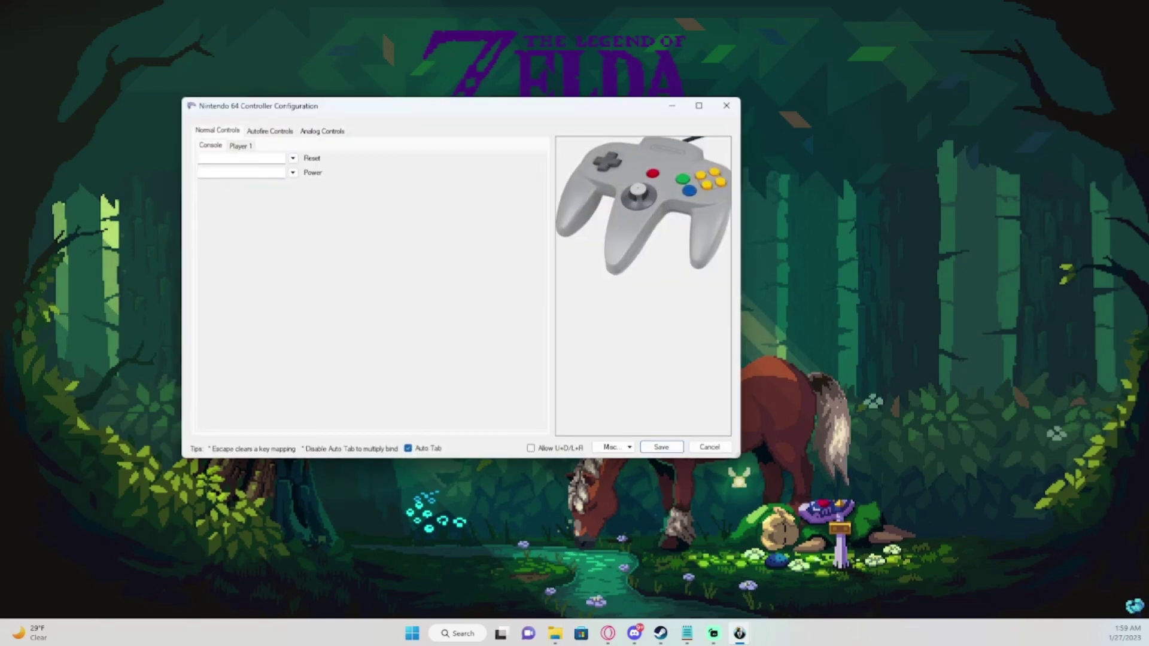
key(ctrl+Tab)
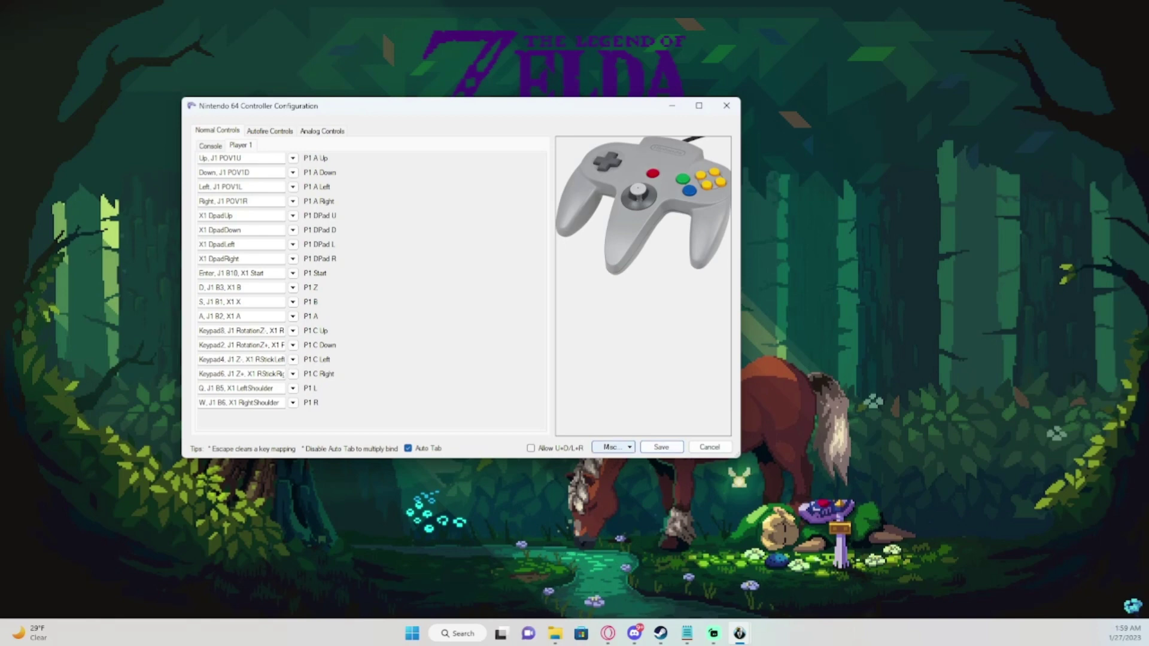
click(613, 447)
key(Down)
key(Down)
key(Down)
key(Return)
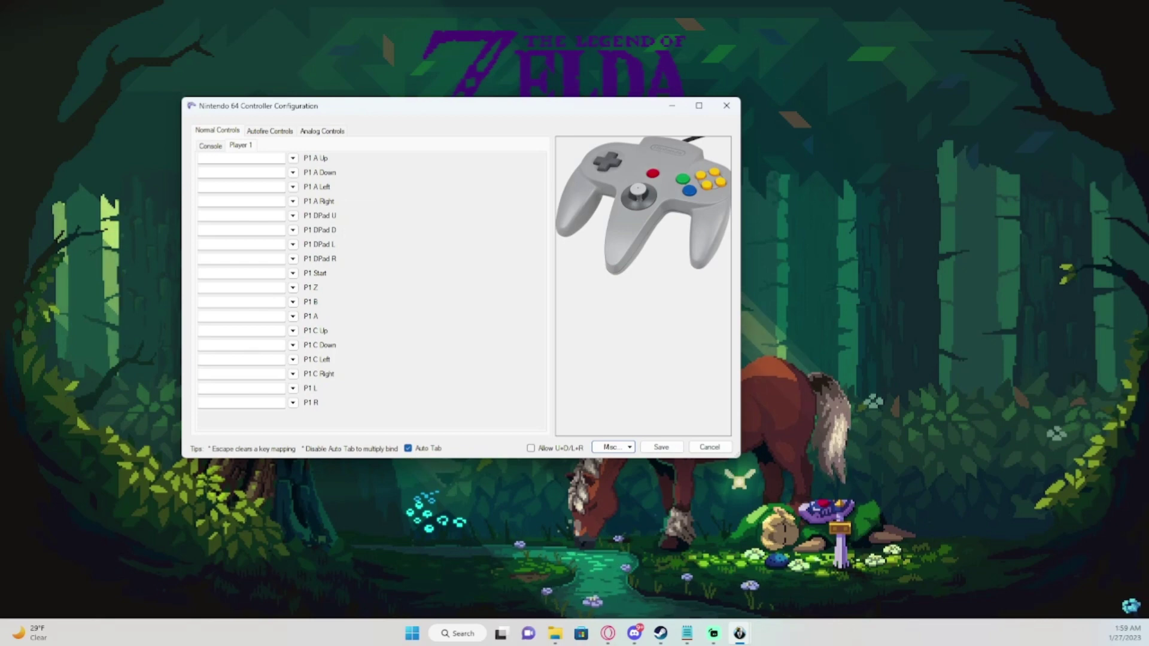
Remove the J1 RotationY- binding from P1 A Up and turn off Auto Tab.
click(241, 216)
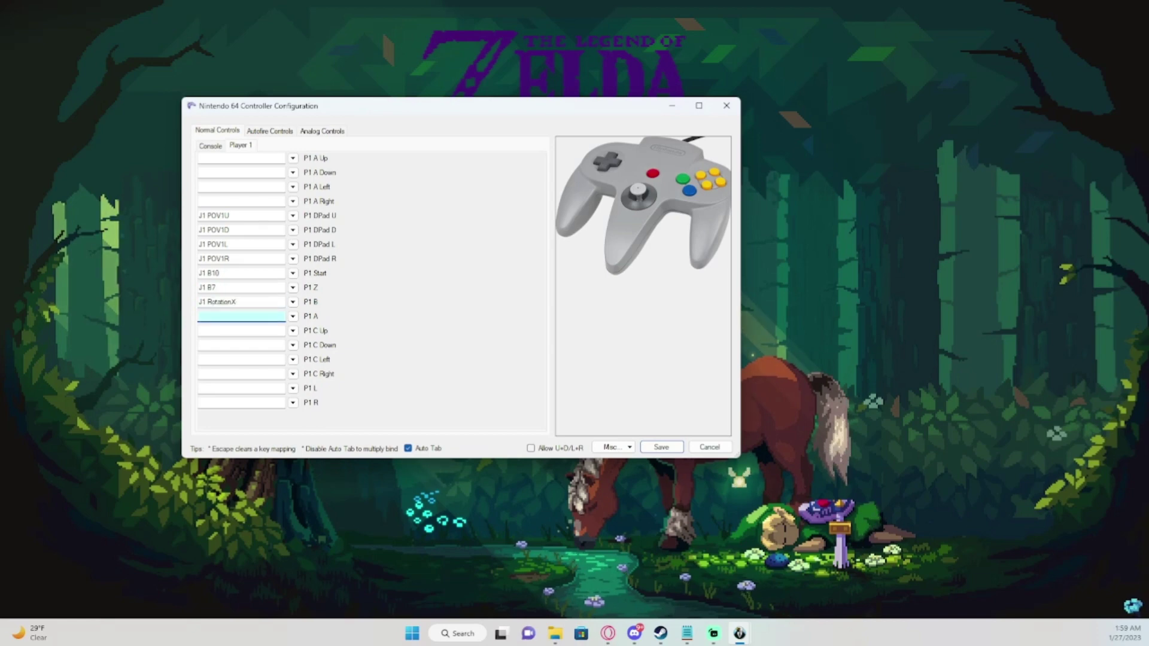
click(242, 302)
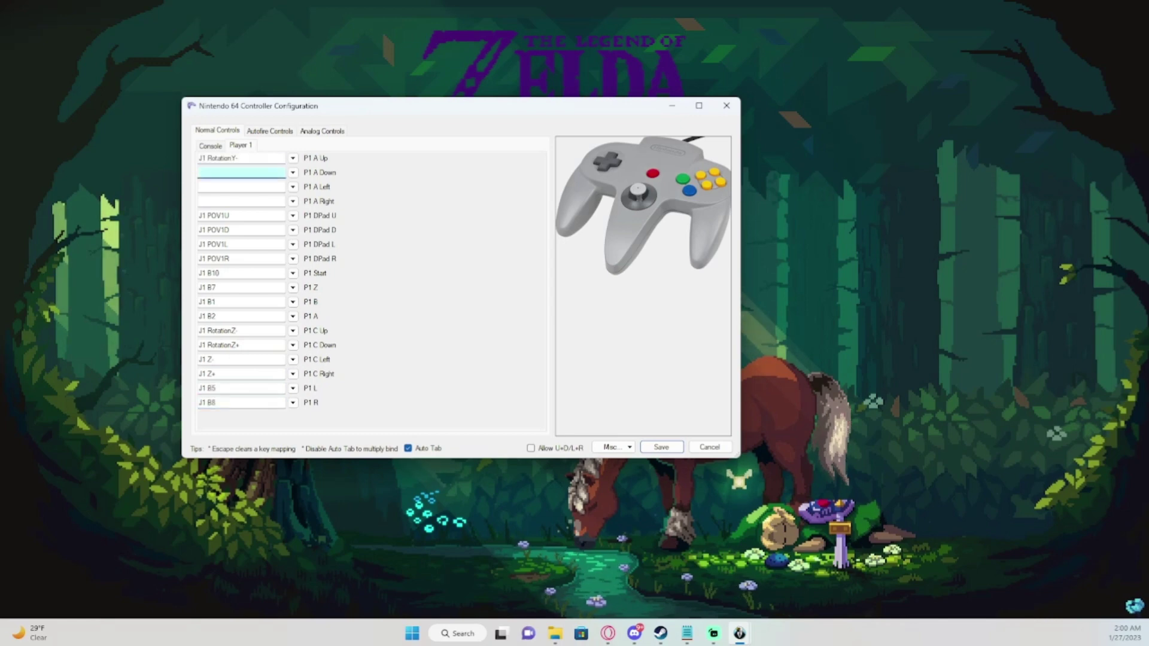
click(408, 448)
click(241, 158)
key(Escape)
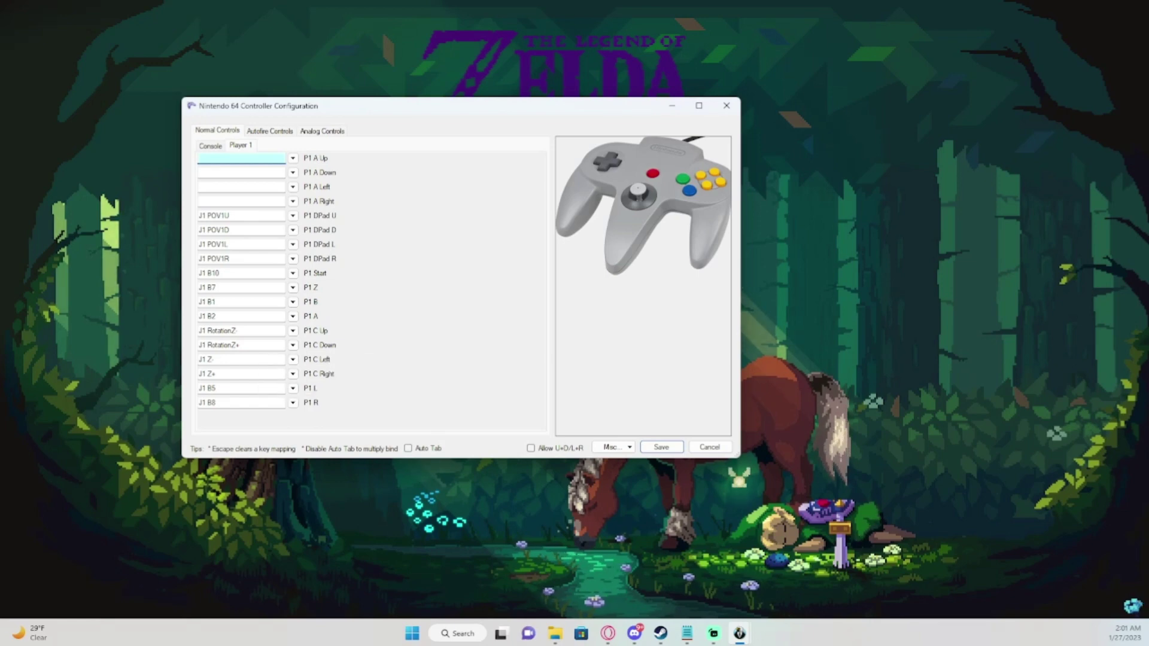
Bind the R key to console Reset on the Console tab and save the controller settings.
key(ctrl+shift+Tab)
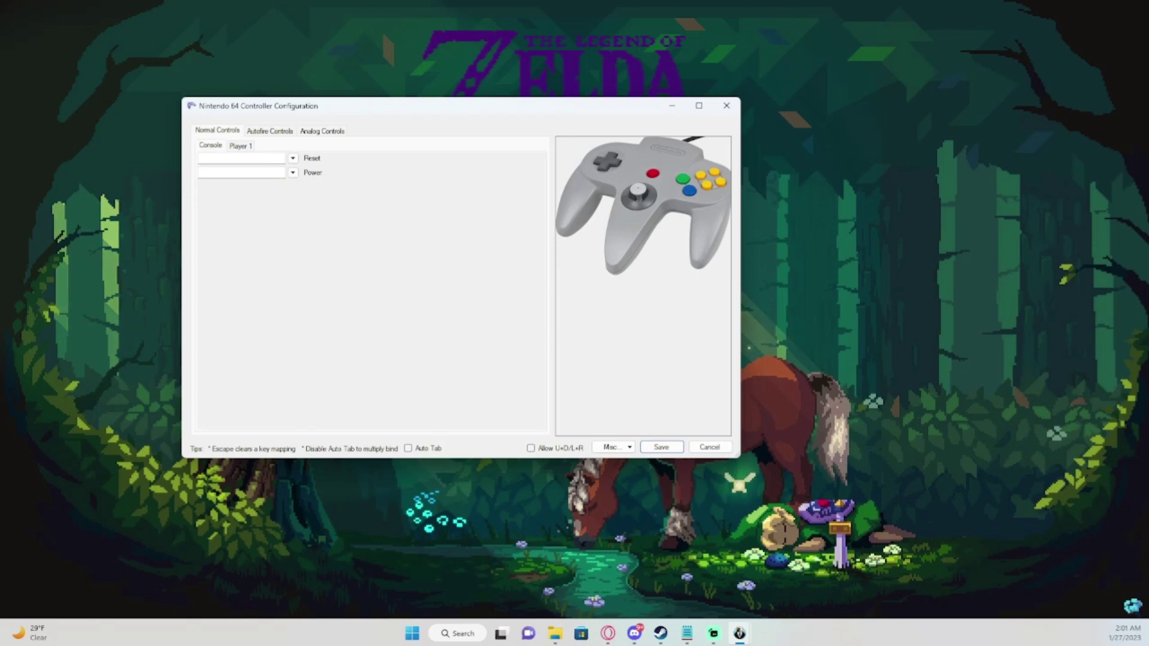
click(241, 158)
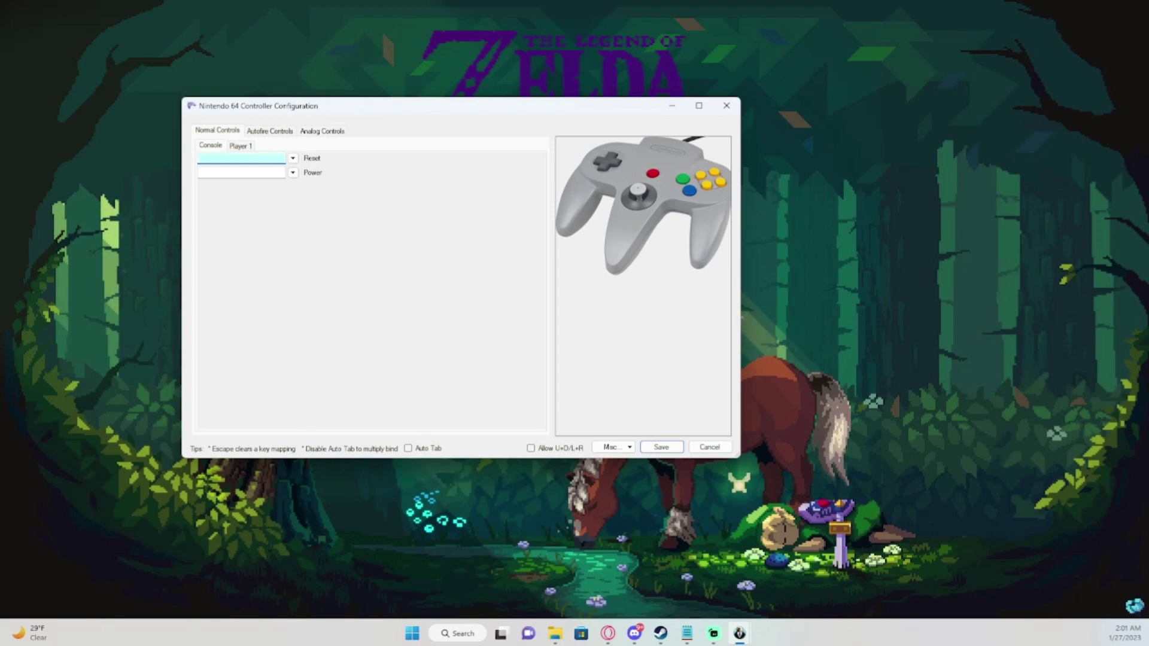
key(r)
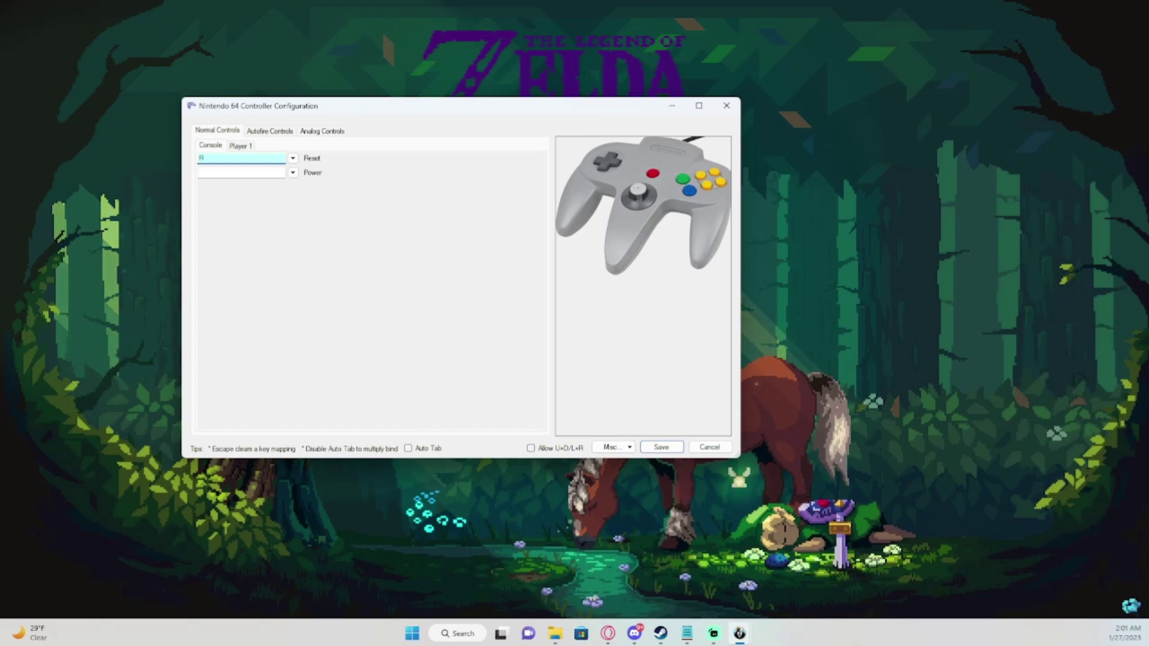
key(alt+Tab)
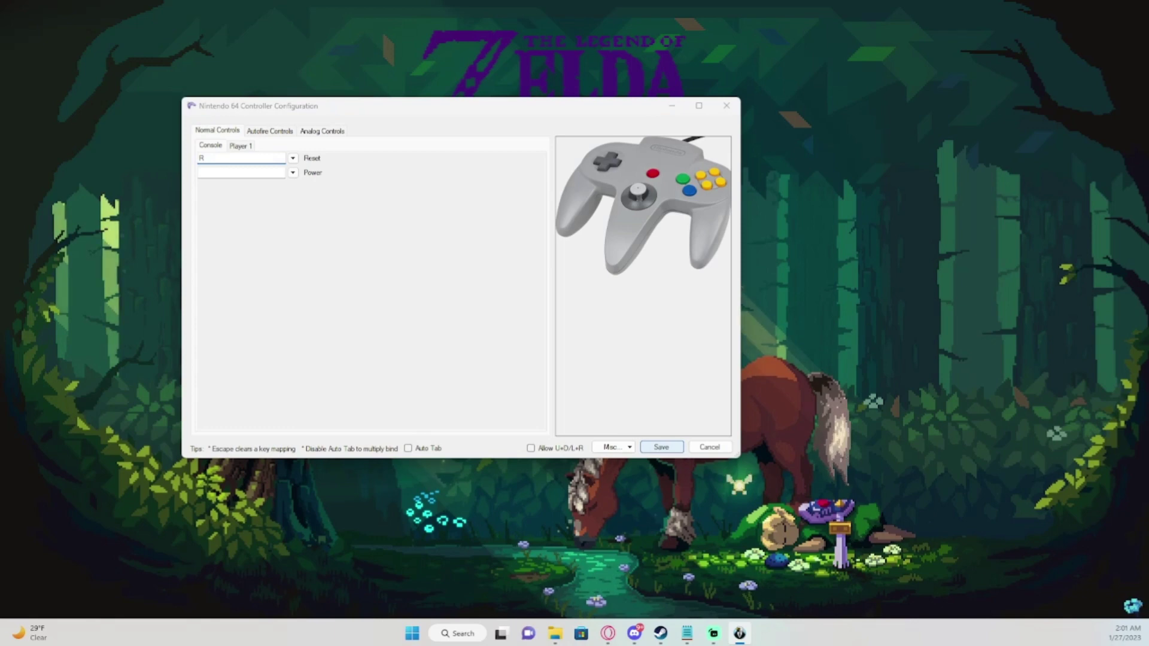
key(Return)
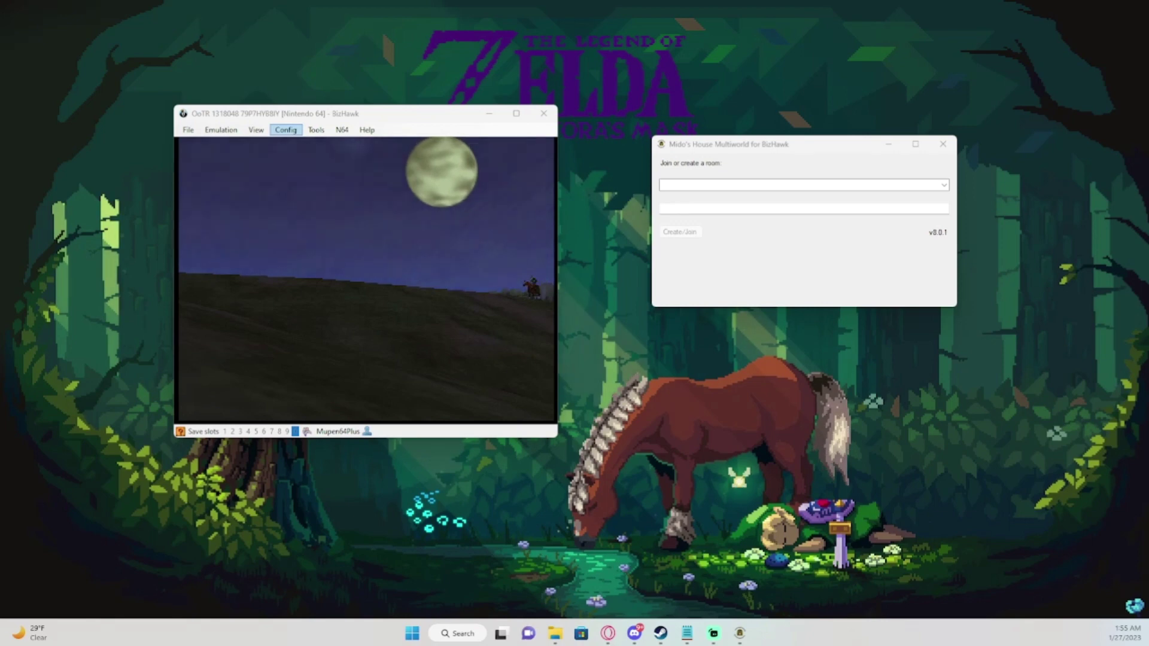
Lower the normal and RW & FF sound volumes to 5 and save the sound settings.
key(alt+c)
key(Down)
key(Down)
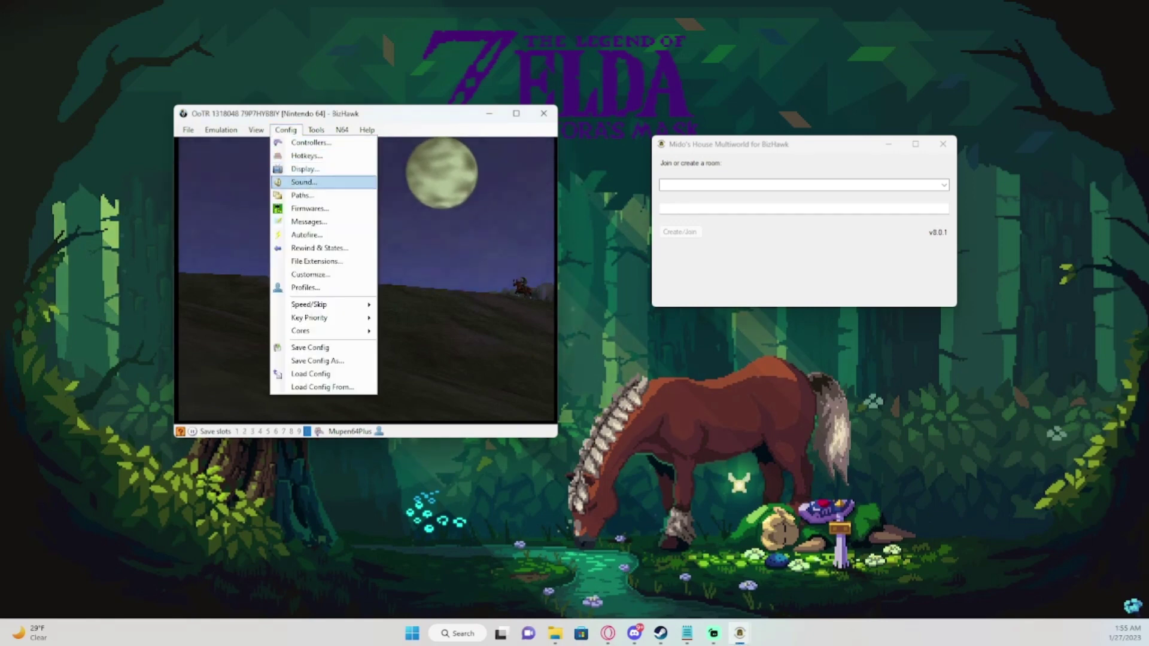
key(Return)
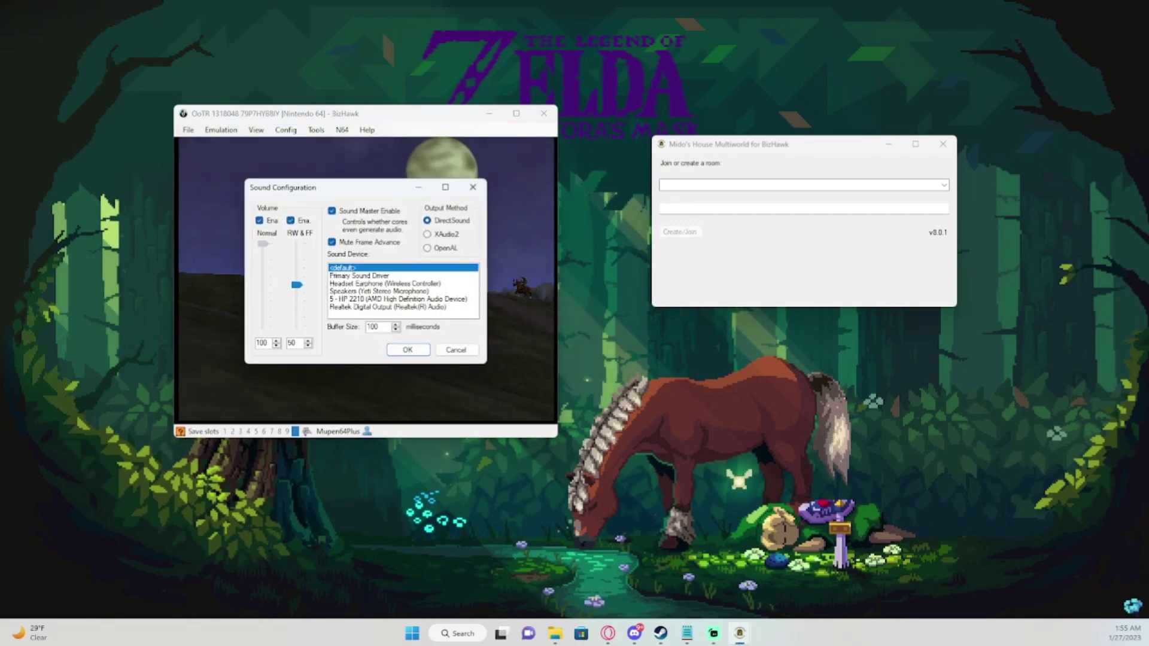
key(Page_Down)
key(Page_Down)
key(Page_Down)
key(Page_Down)
key(Page_Down)
key(Page_Down)
key(Page_Down)
key(Page_Down)
key(Page_Down)
key(Page_Down)
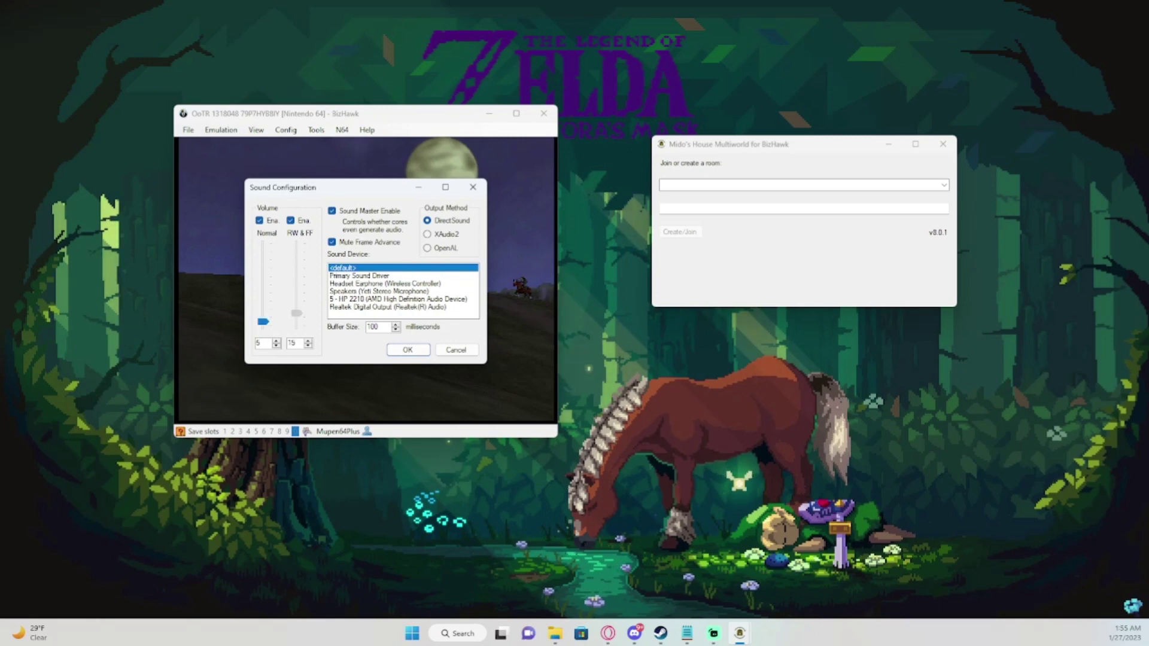
text(6)
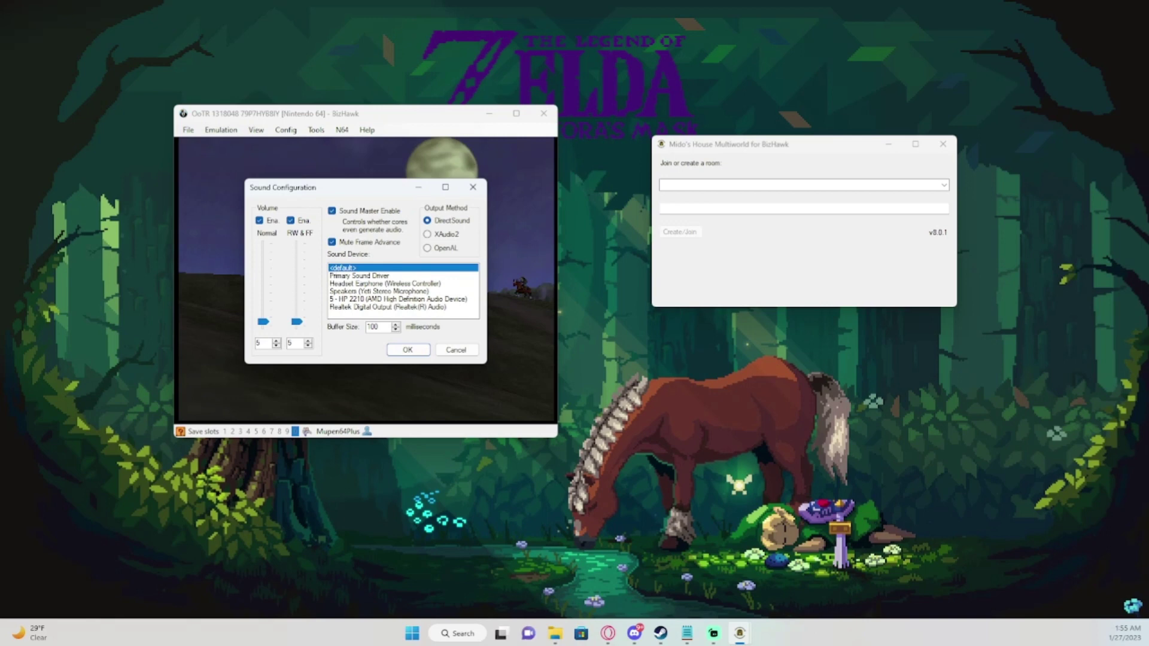
key(Return)
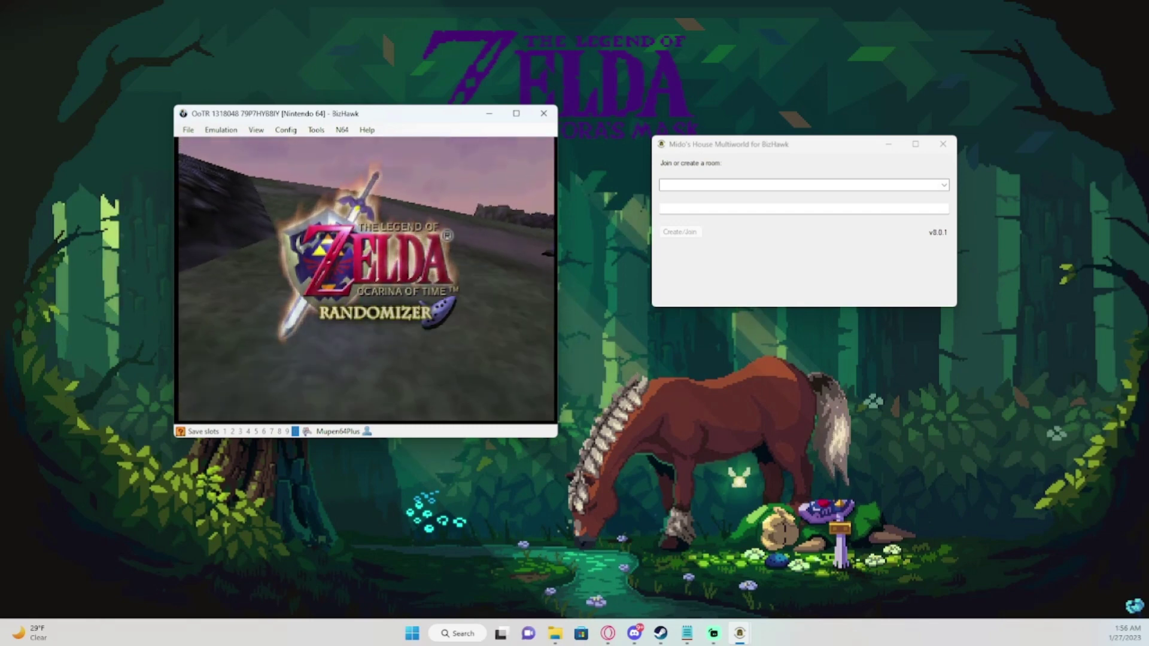
Create a password-protected multiworld room named 'test' in Mido's House.
click(662, 184)
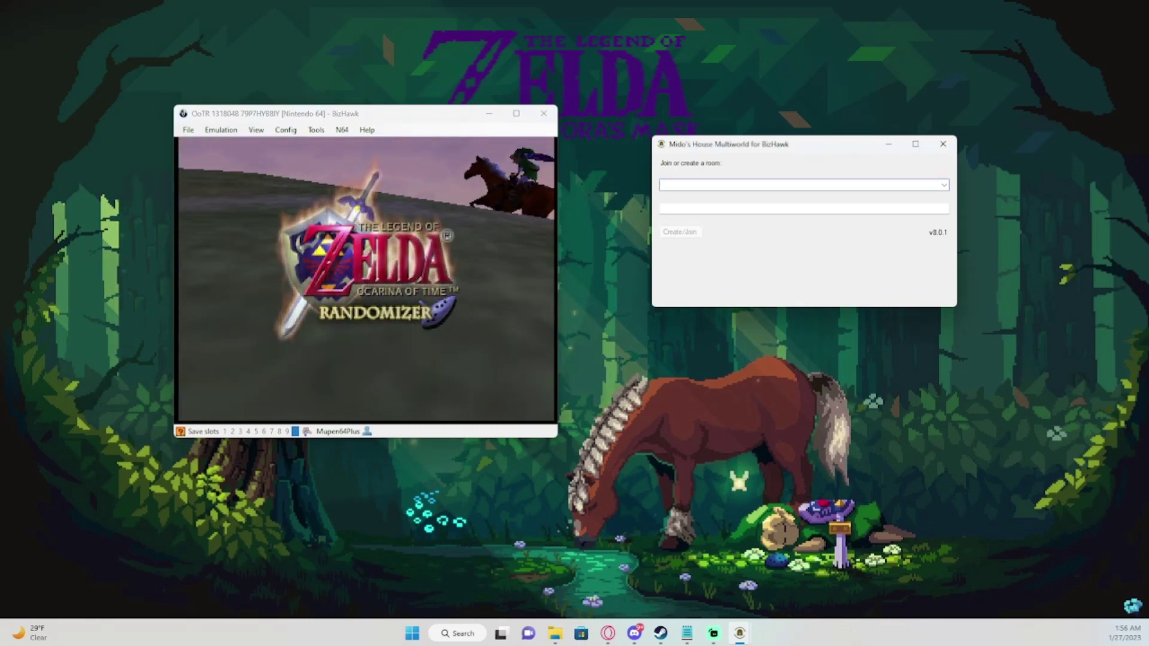
text(test1)
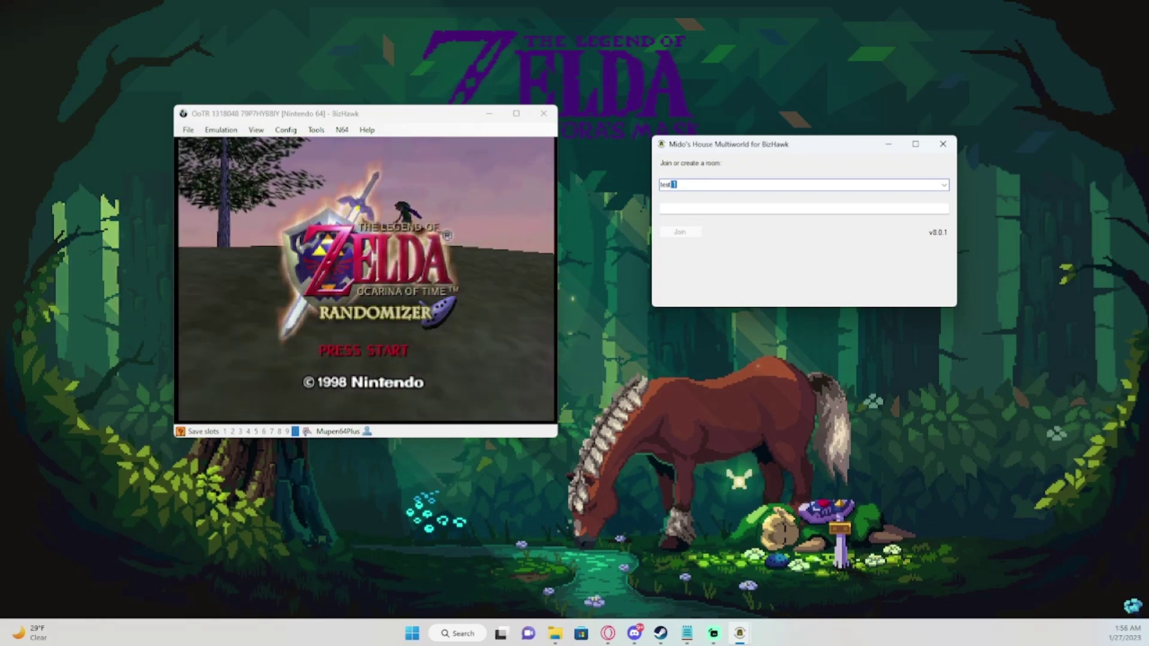
key(Tab)
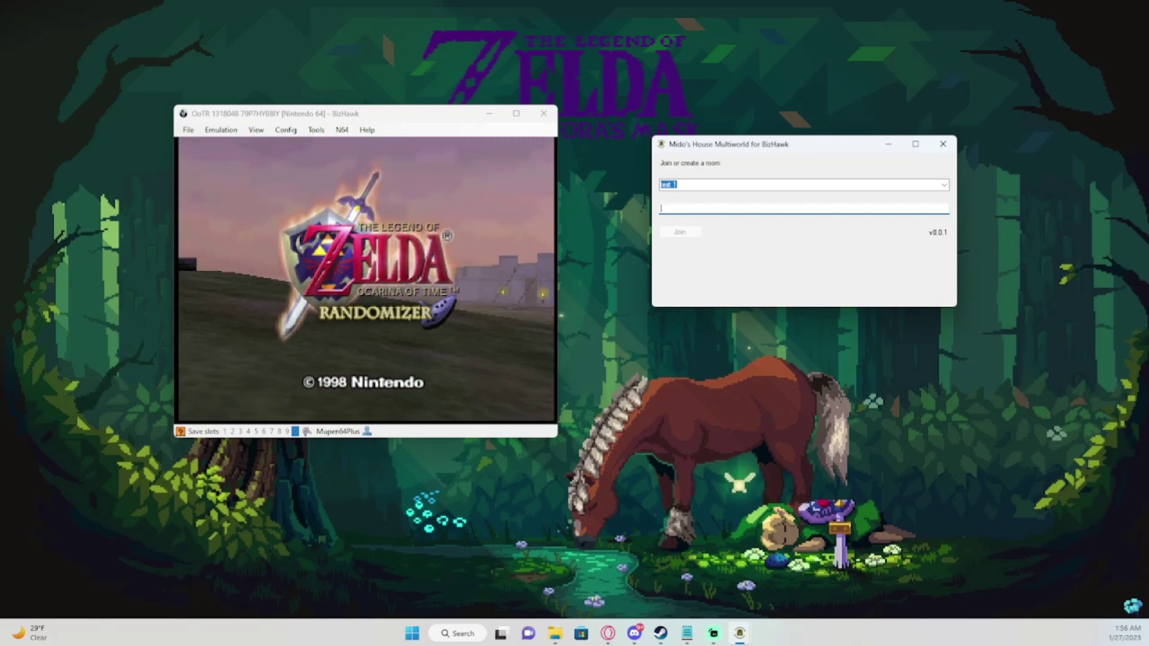
text(test)
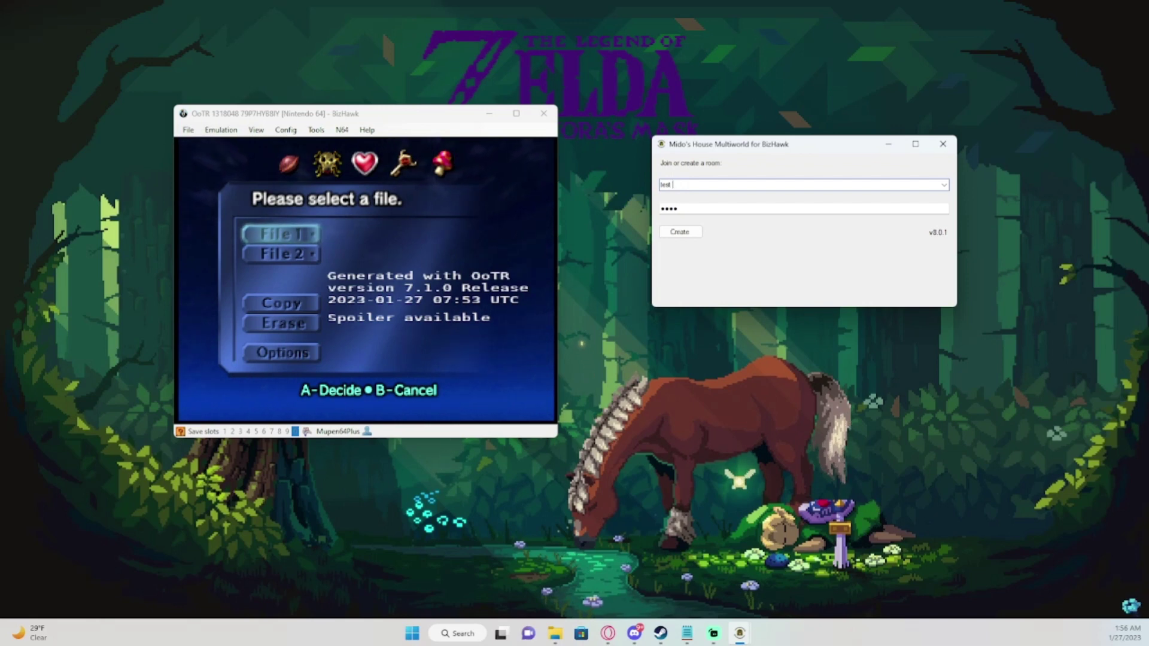
key(Tab)
key(Tab)
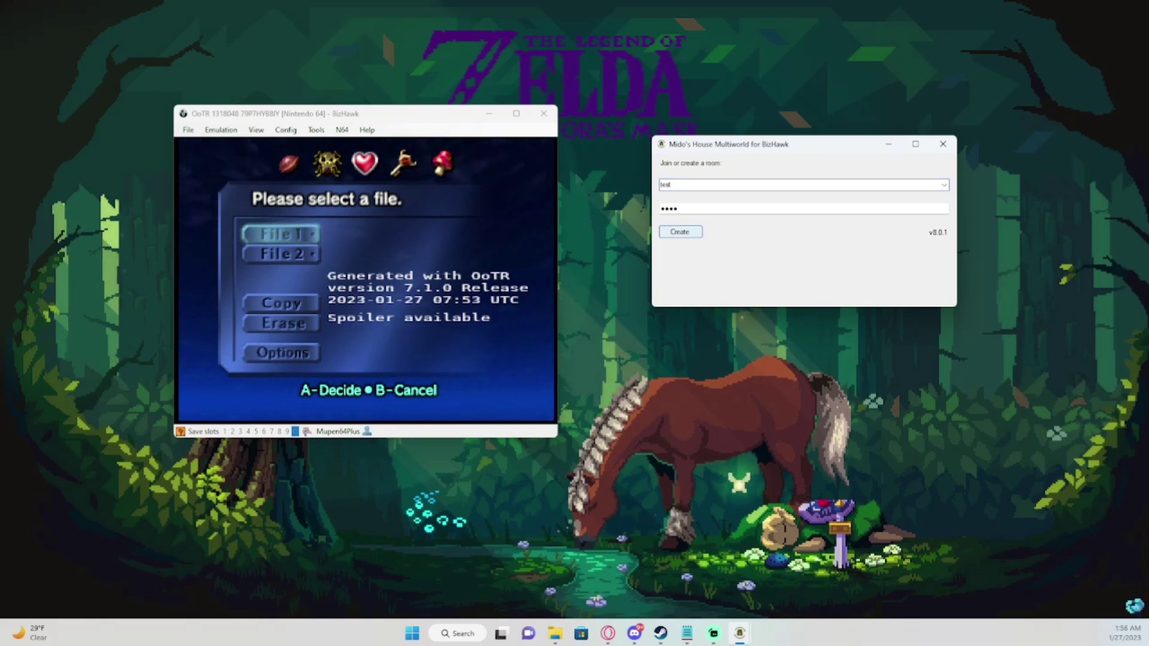
key(Return)
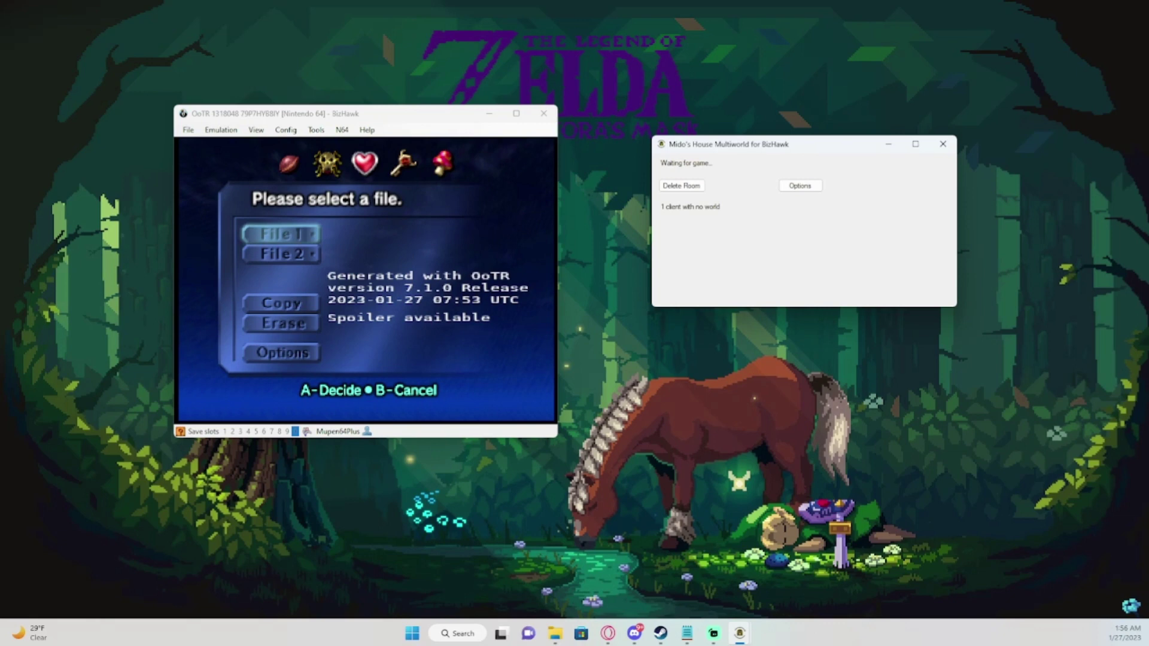
Back in the game, start naming File 1 with the letters M, C and G.
key(alt+Tab)
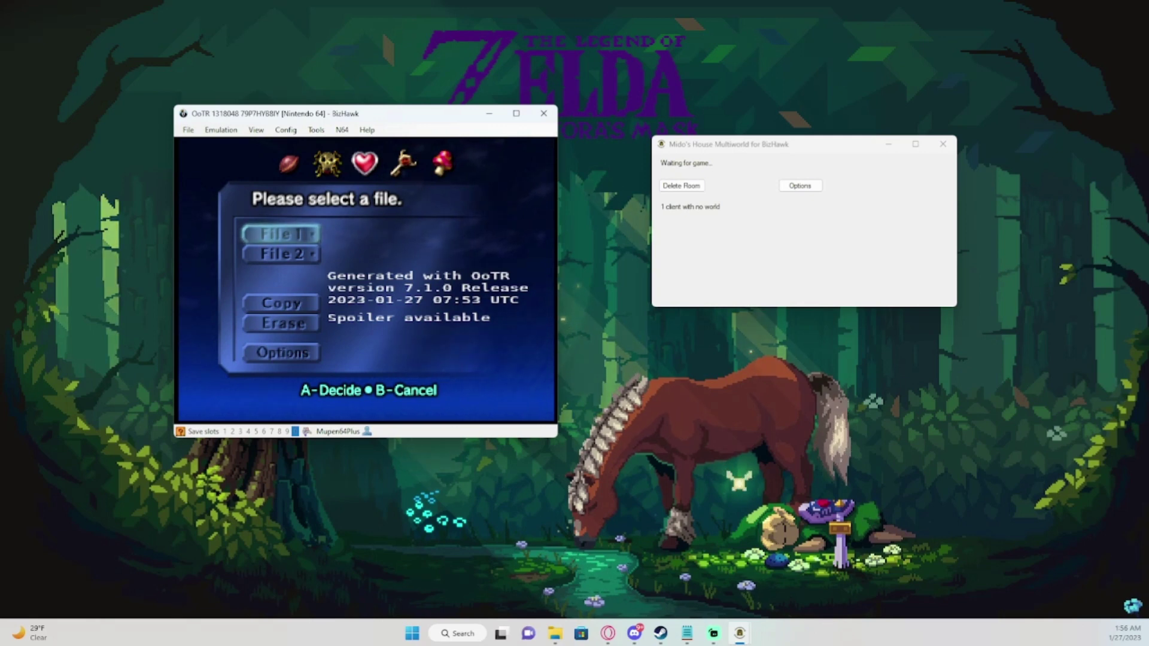
key(x)
key(Left)
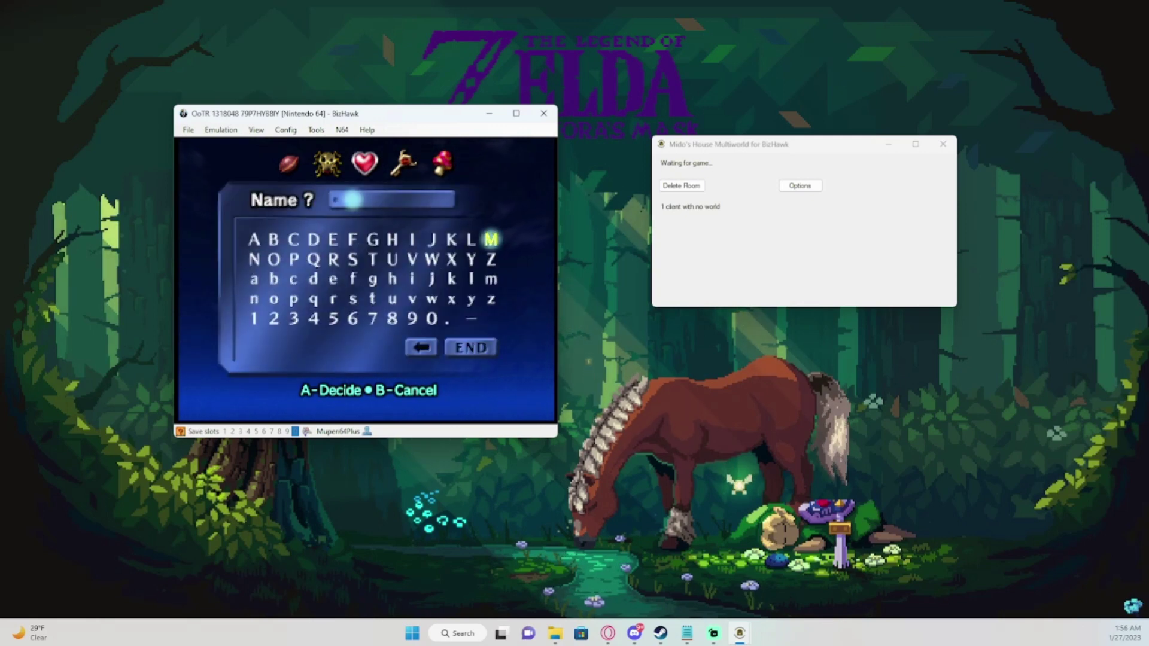
key(x)
key(Right)
key(Right)
key(Right)
key(x)
key(Left)
key(Left)
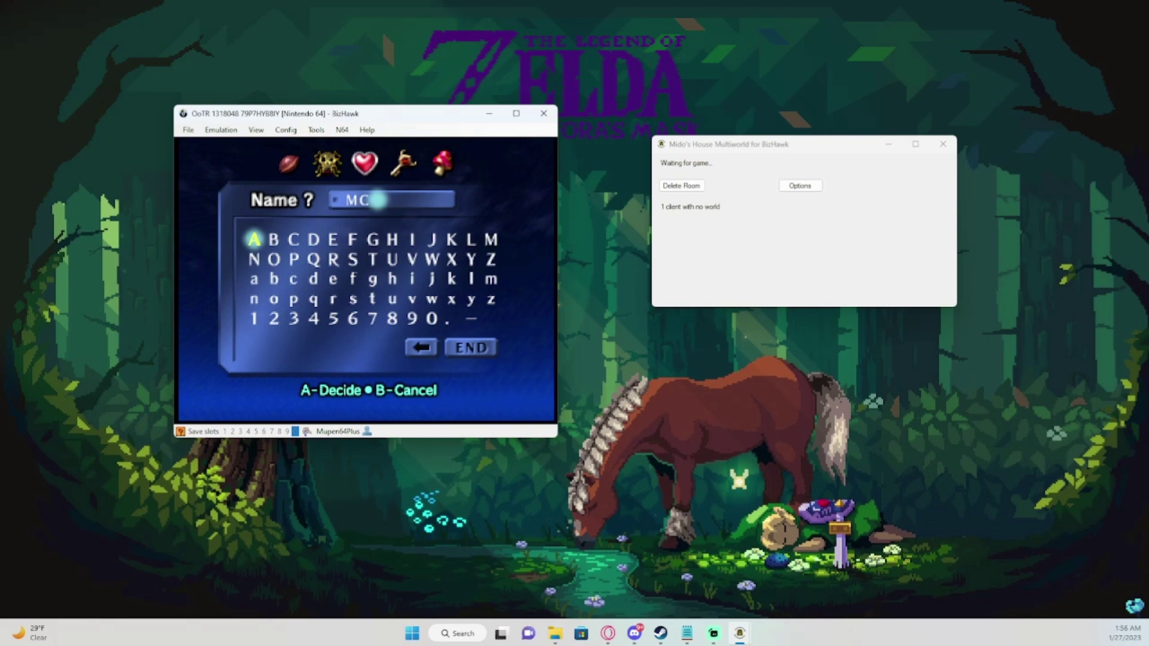
key(Right)
key(Right)
key(Right)
key(Right)
key(Right)
key(Right)
key(Right)
key(Left)
key(x)
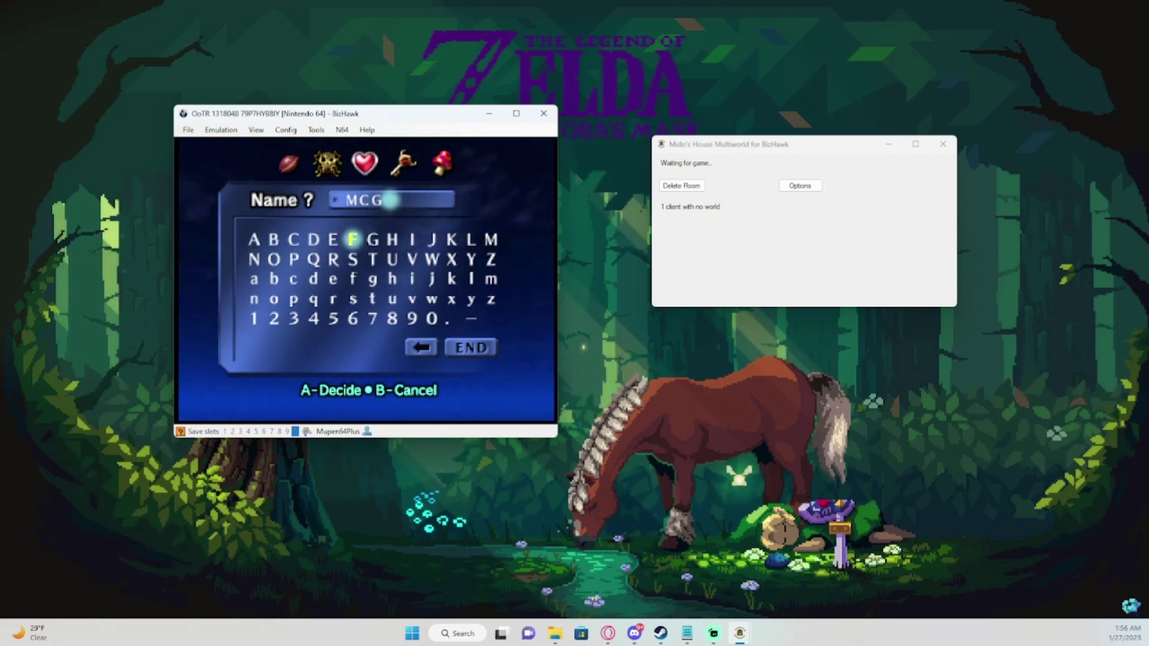
Finish spelling MCGAMER, confirm the name, and open File 1.
key(Left)
key(Left)
key(Left)
key(Left)
key(Left)
key(Left)
key(x)
key(Left)
key(x)
key(Left)
key(Left)
key(Left)
key(Left)
key(Left)
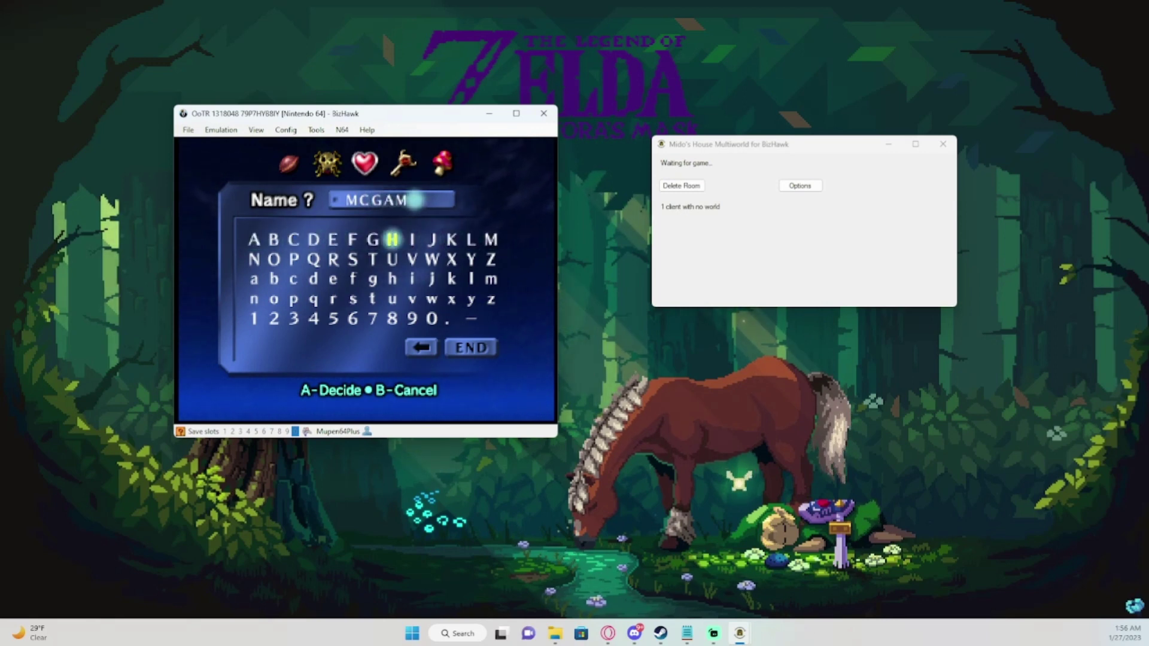
key(Left)
key(Left)
key(Left)
key(x)
key(Down)
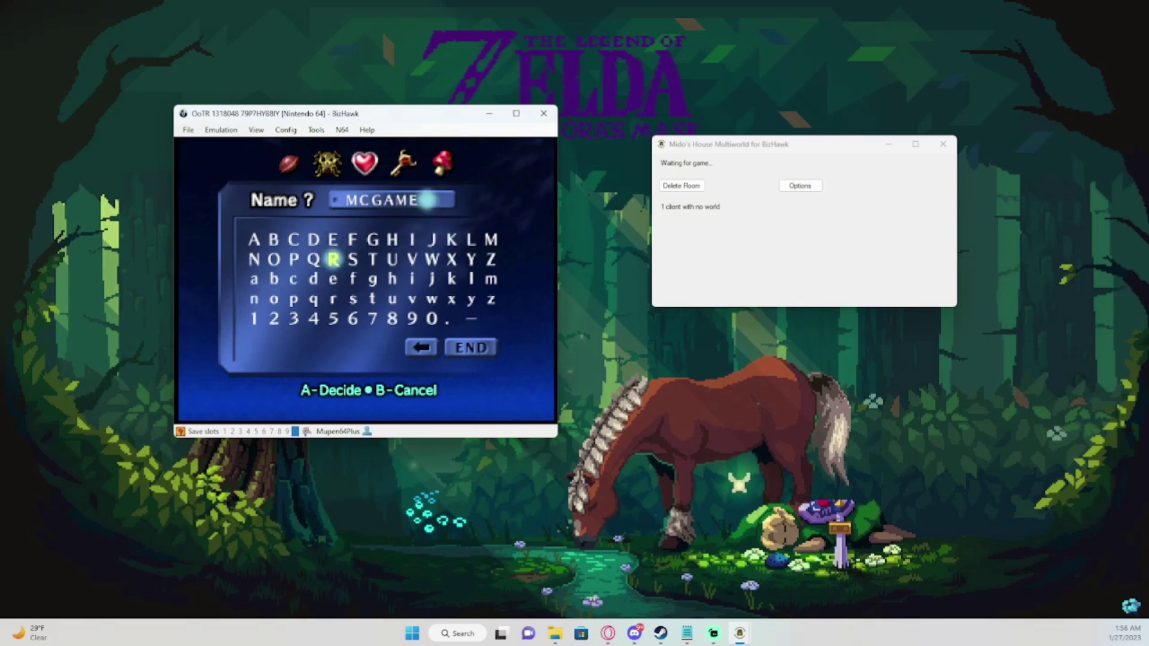
key(x)
key(Return)
key(x)
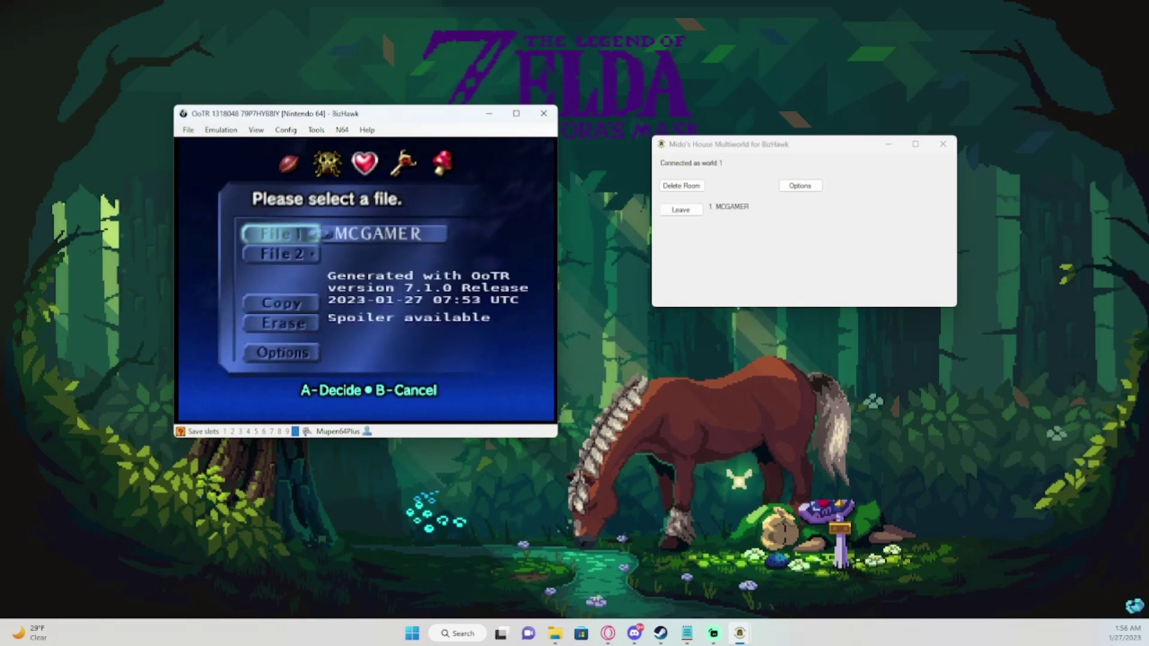
key(x)
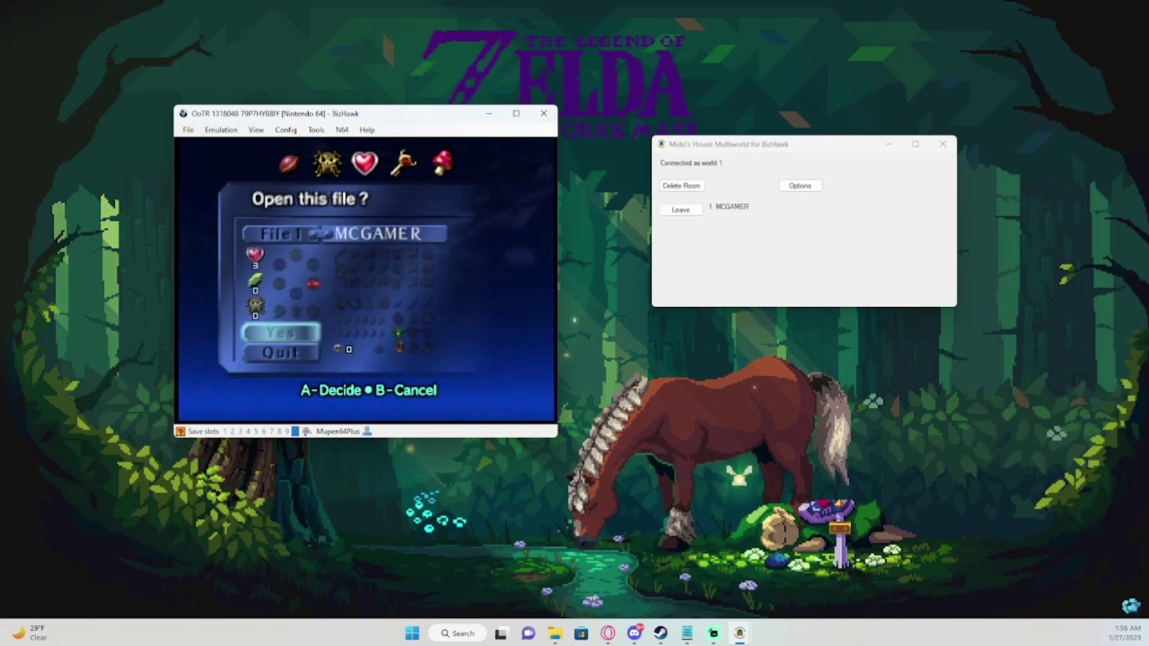